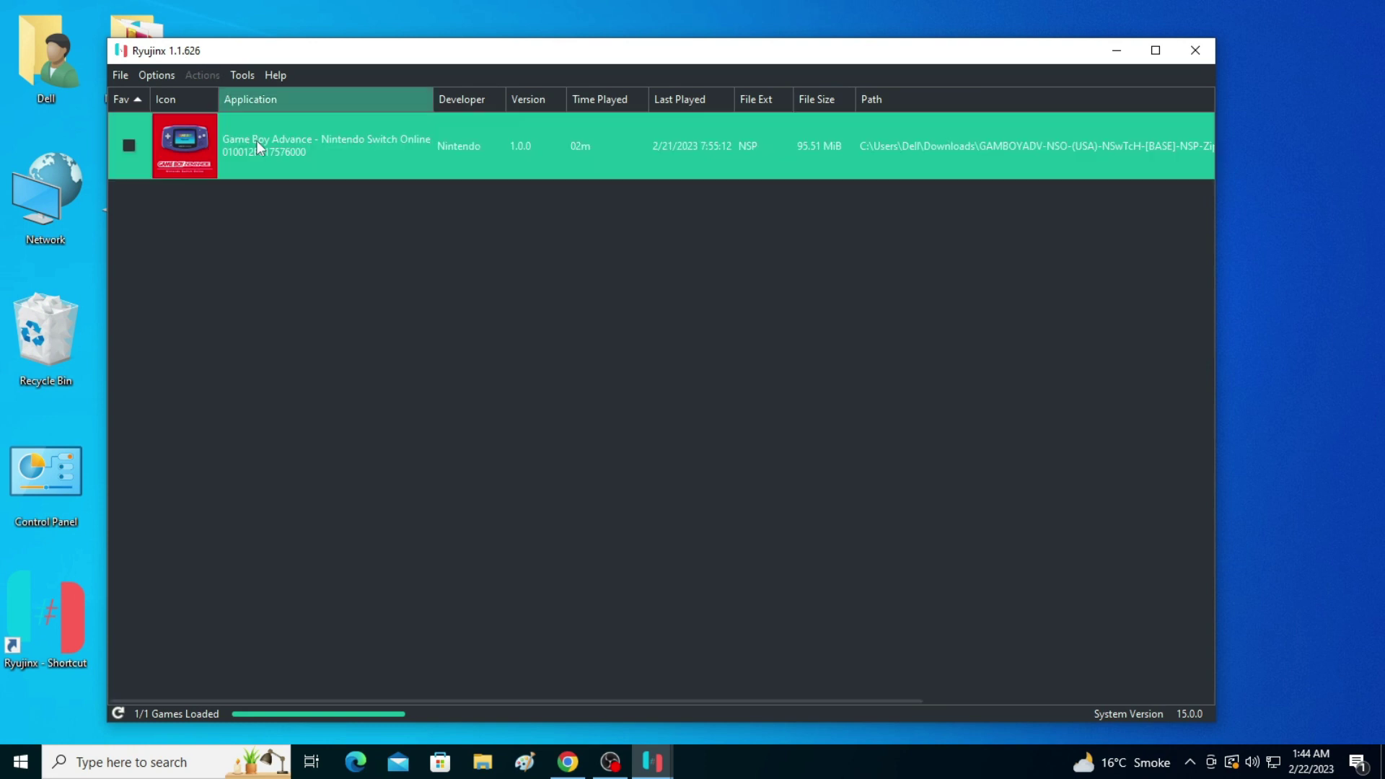
Set the Graphics Backend to Vulkan in the emulator's graphics settings and save the settings
left_click(166, 75)
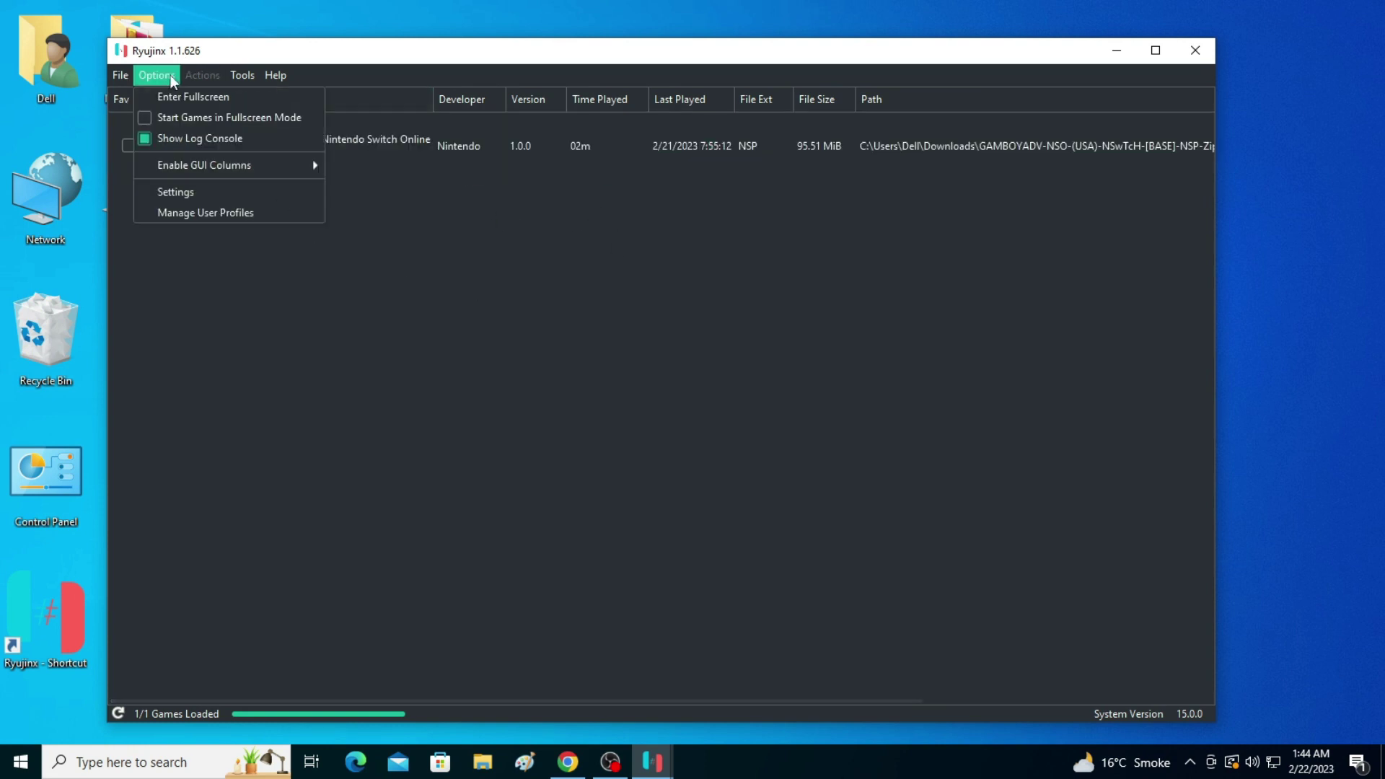
left_click(172, 191)
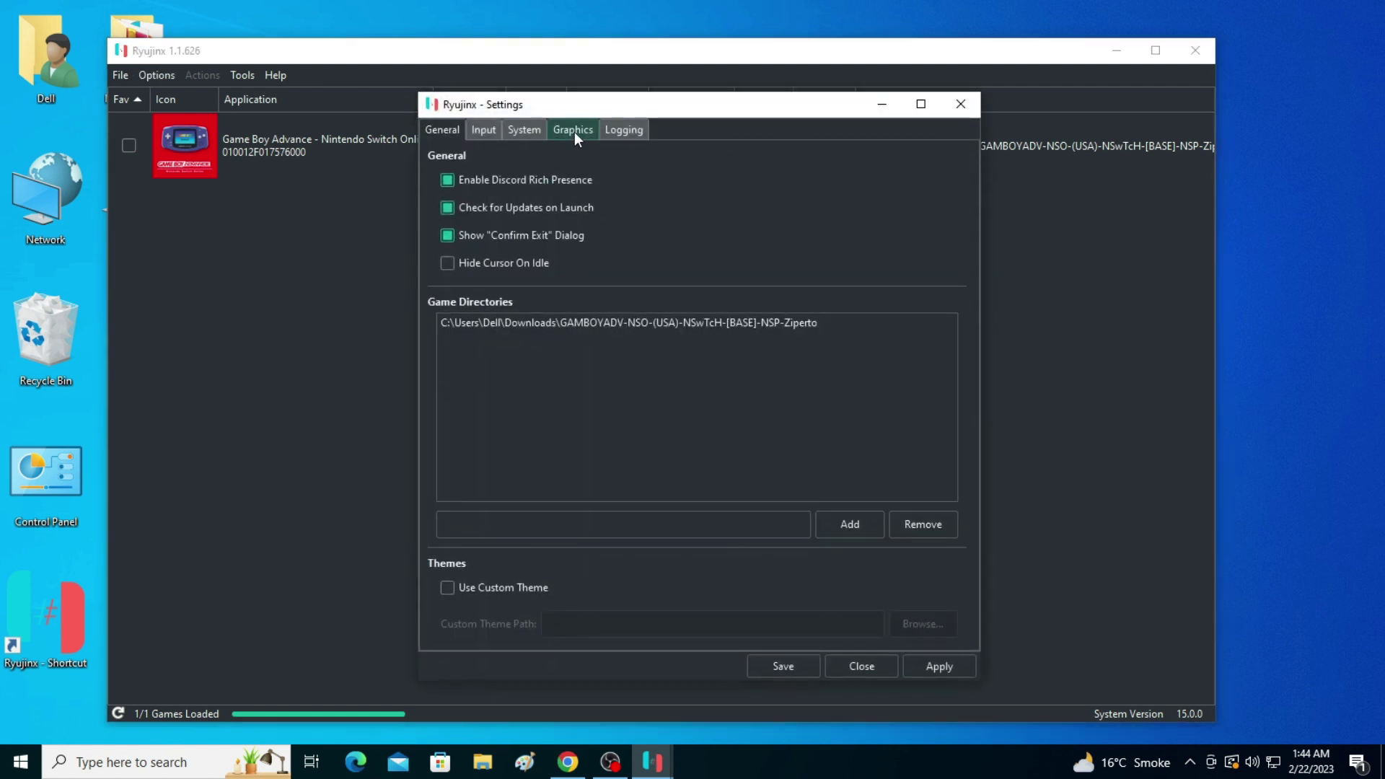
left_click(574, 132)
left_click(574, 232)
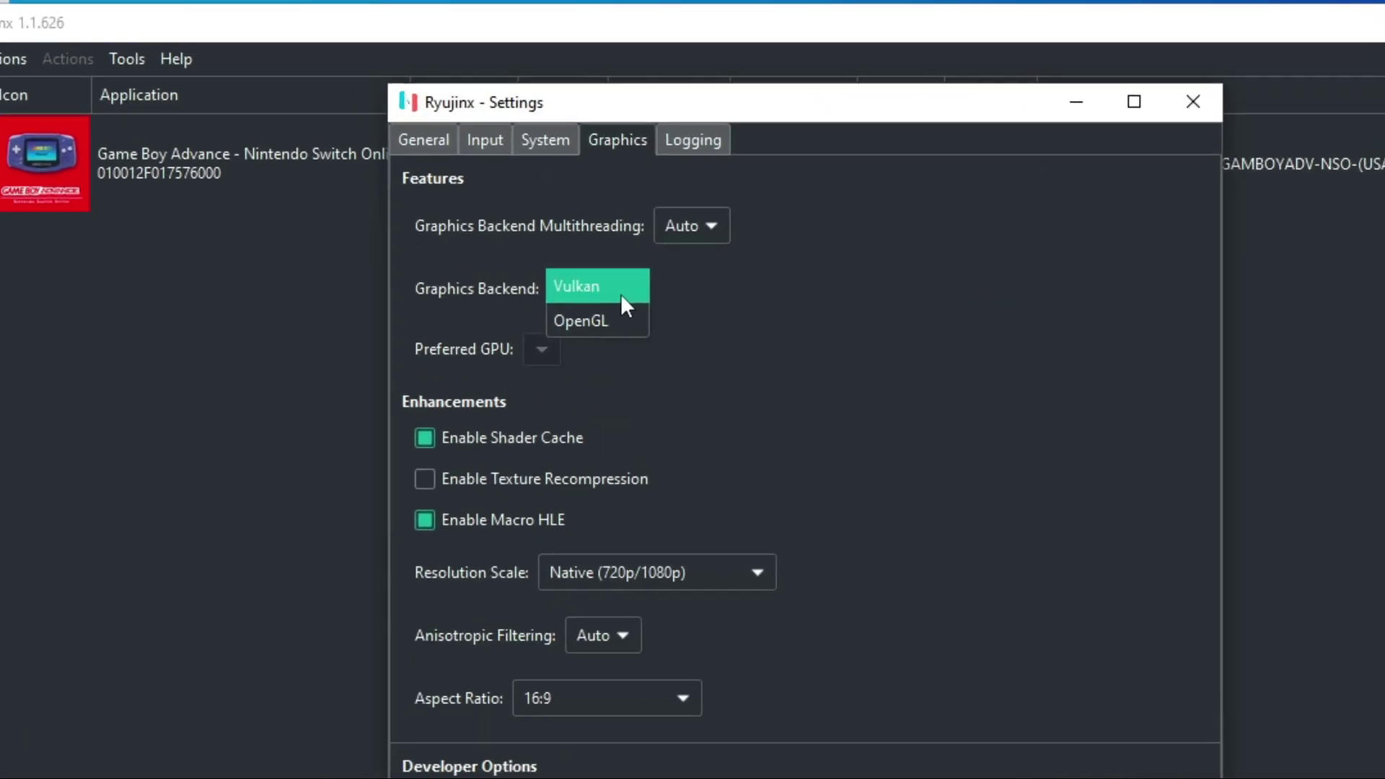
left_click(620, 292)
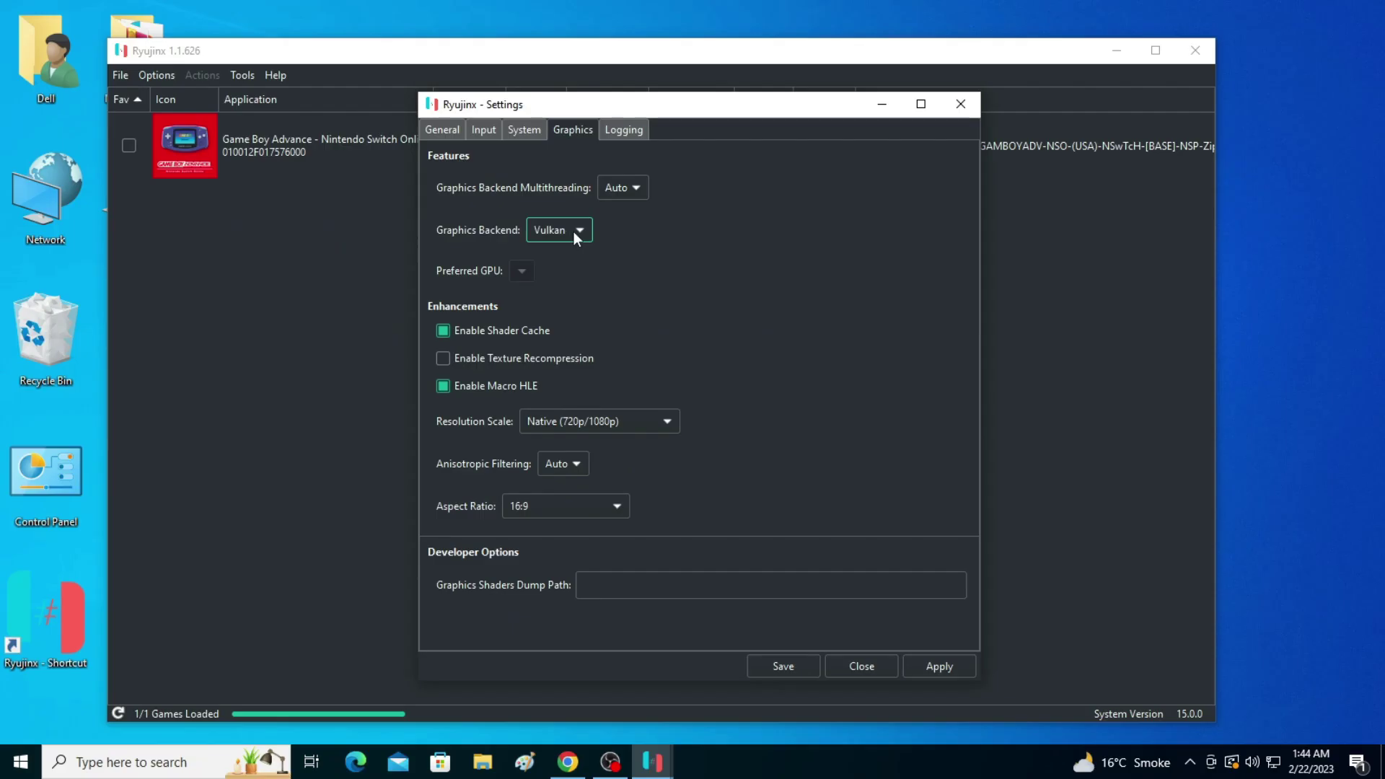
left_click(799, 661)
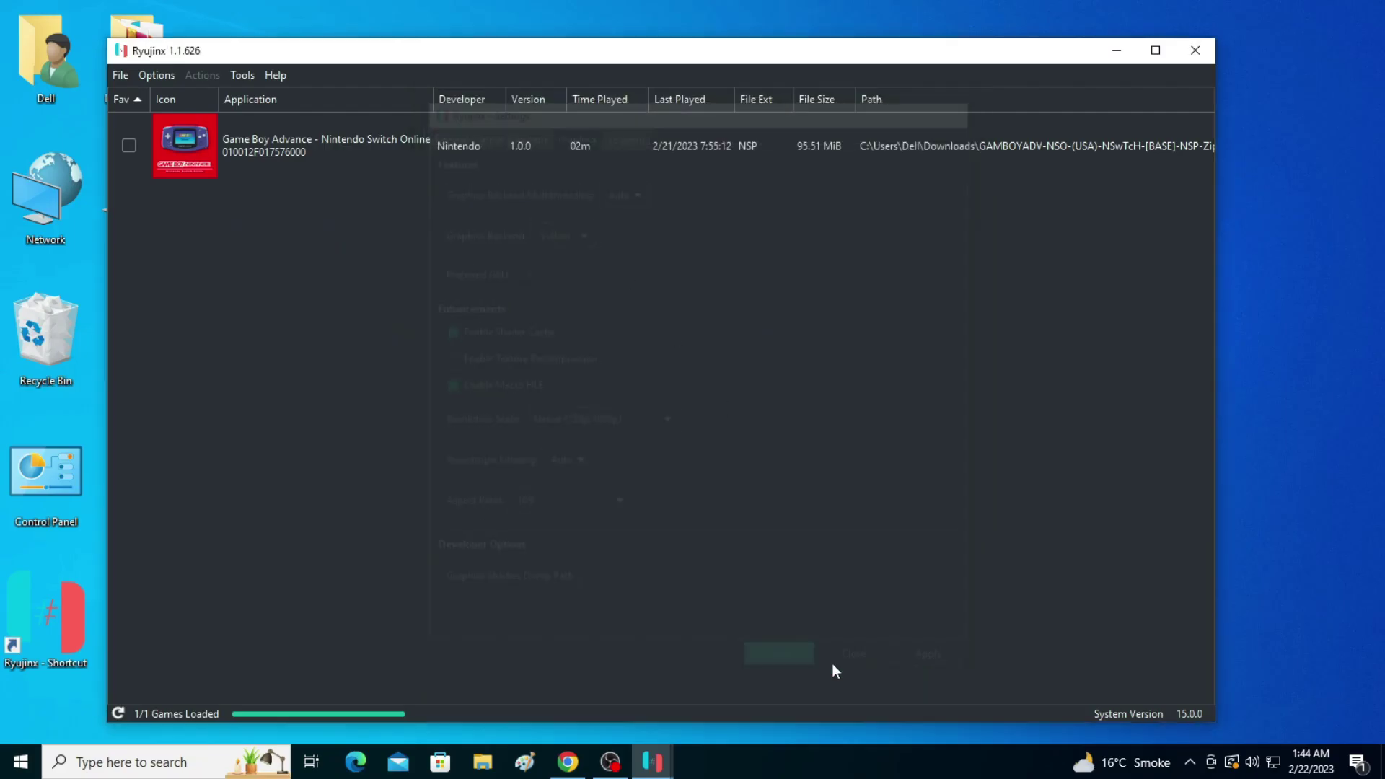
Launch the Game Boy Advance - Nintendo Switch Online game from the game list
left_click(306, 144)
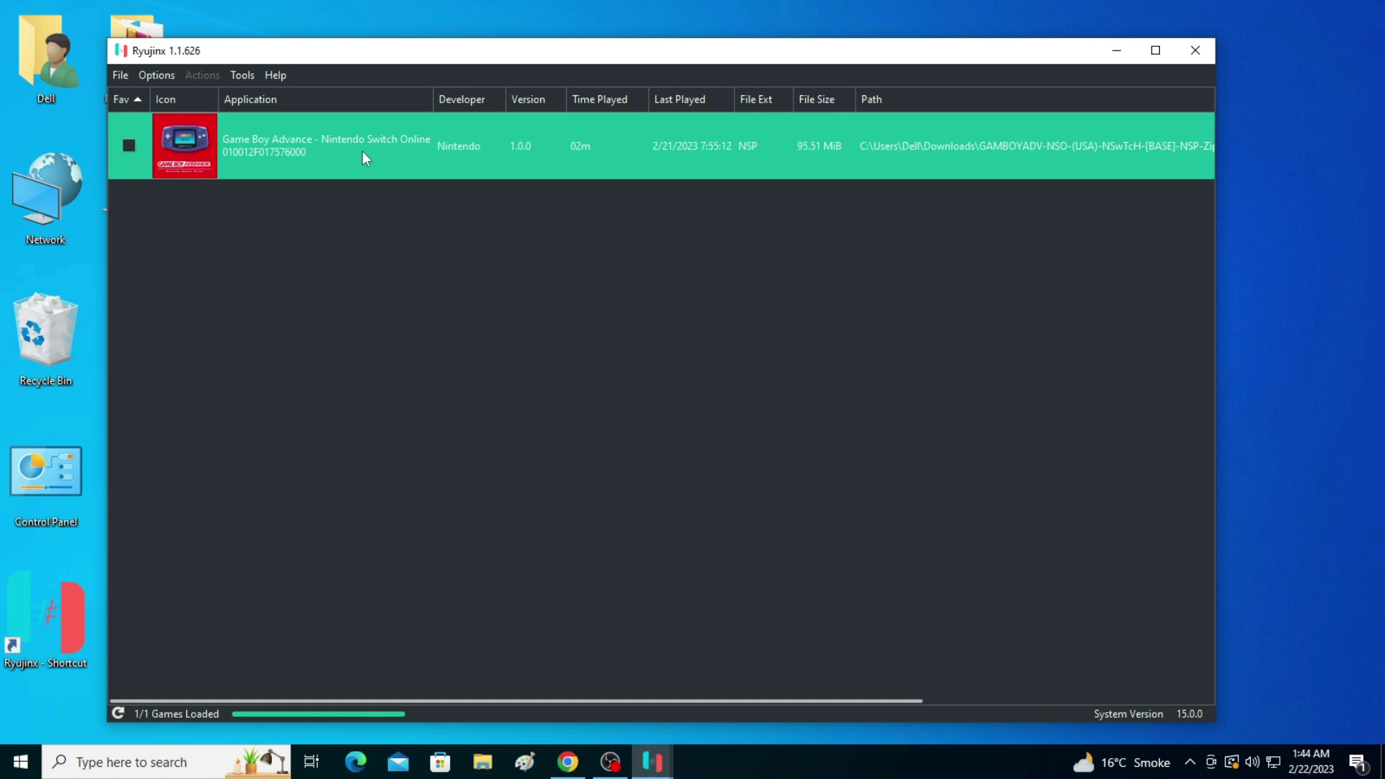
double_click(323, 146)
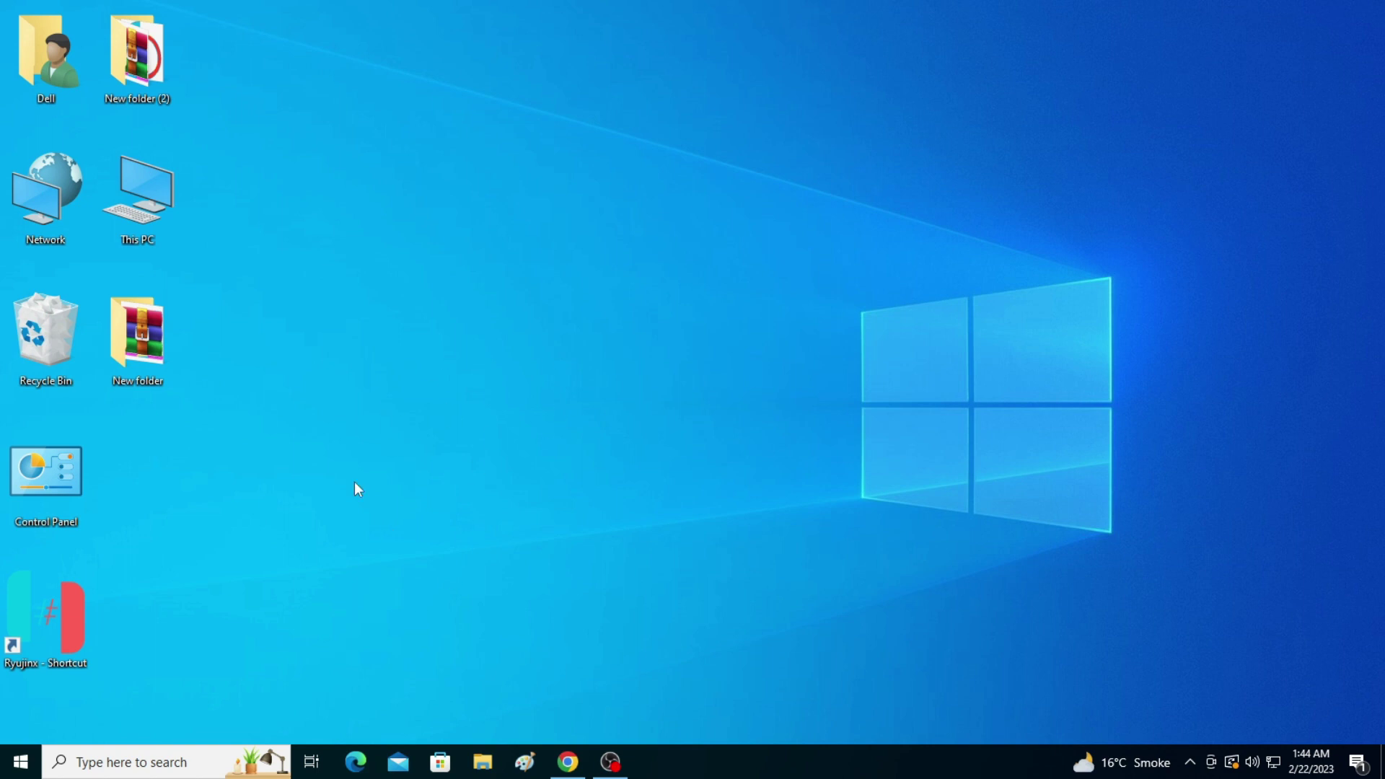
Open Device Manager from the system properties of This PC and close the other system windows
double_click(167, 205)
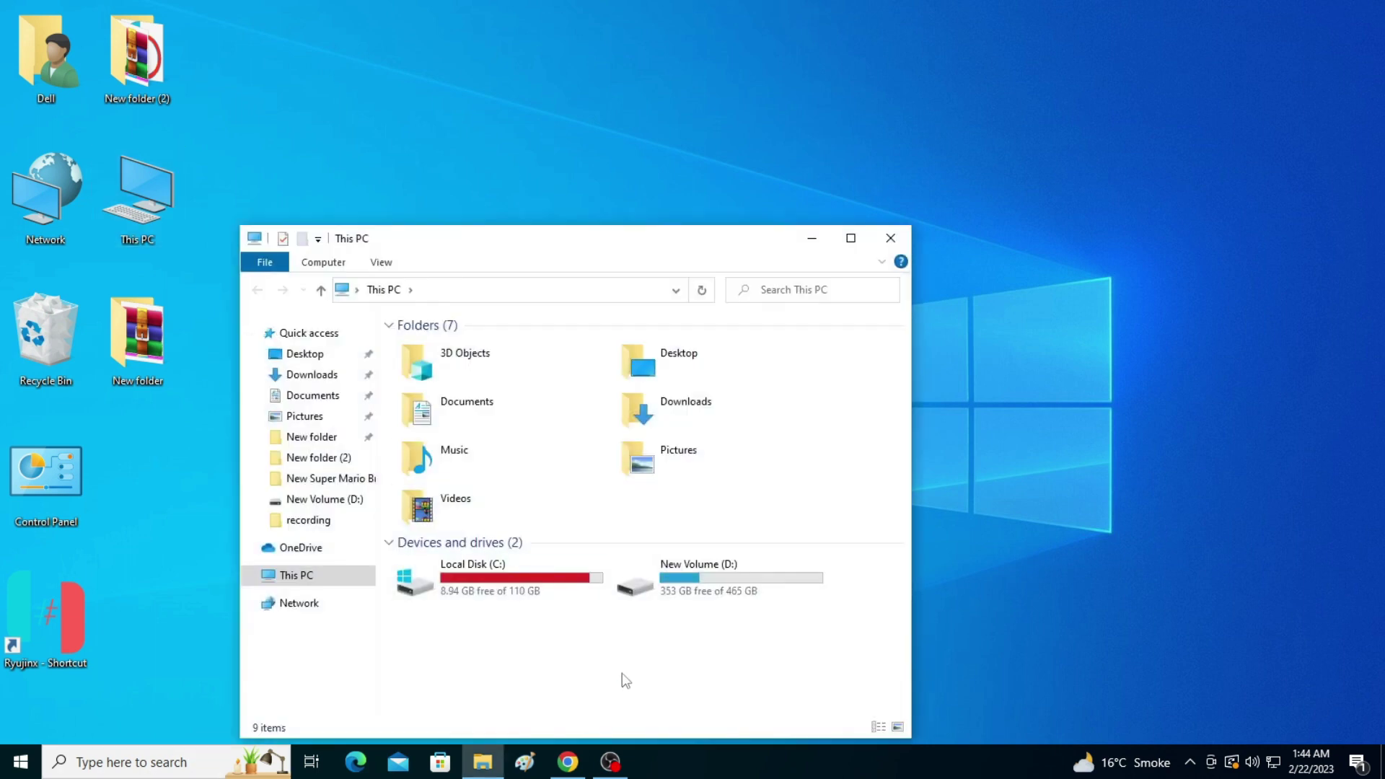
right_click(626, 681)
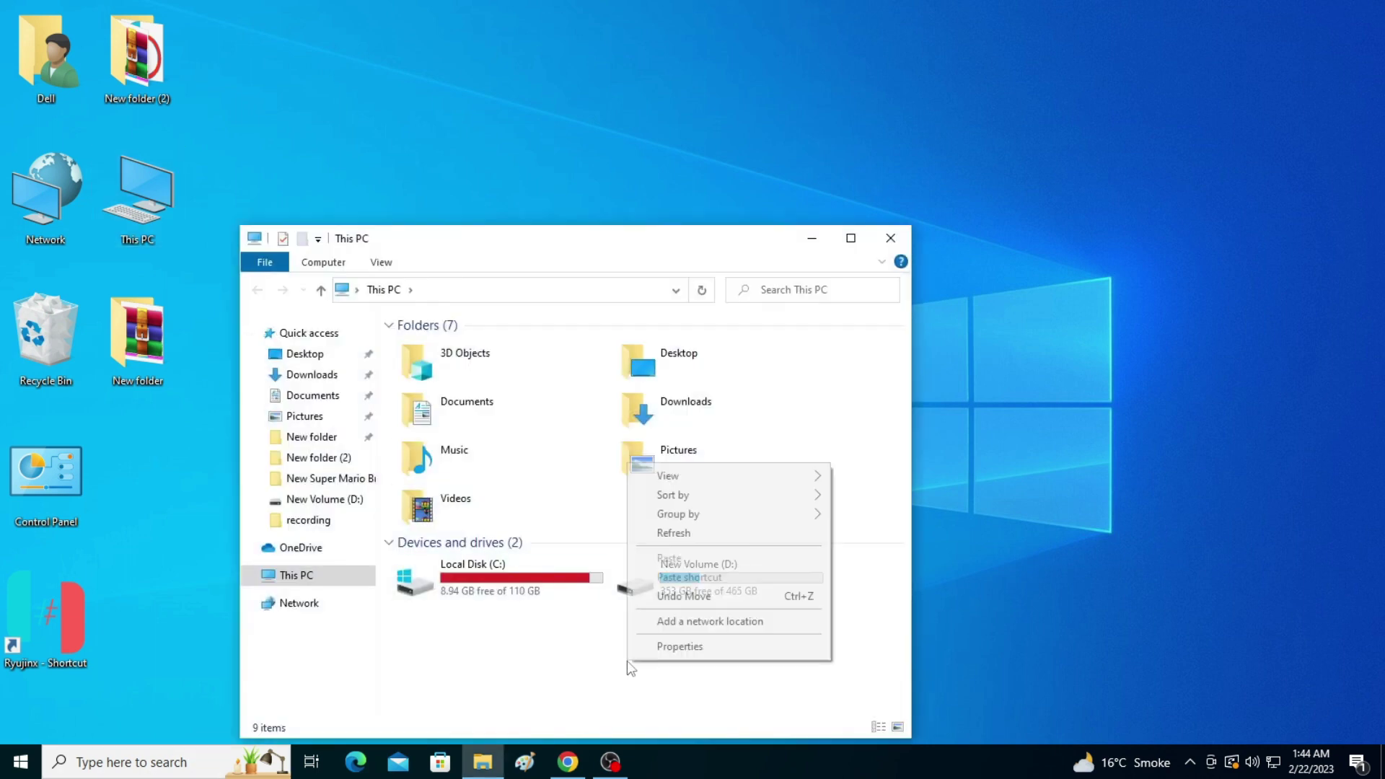
left_click(674, 646)
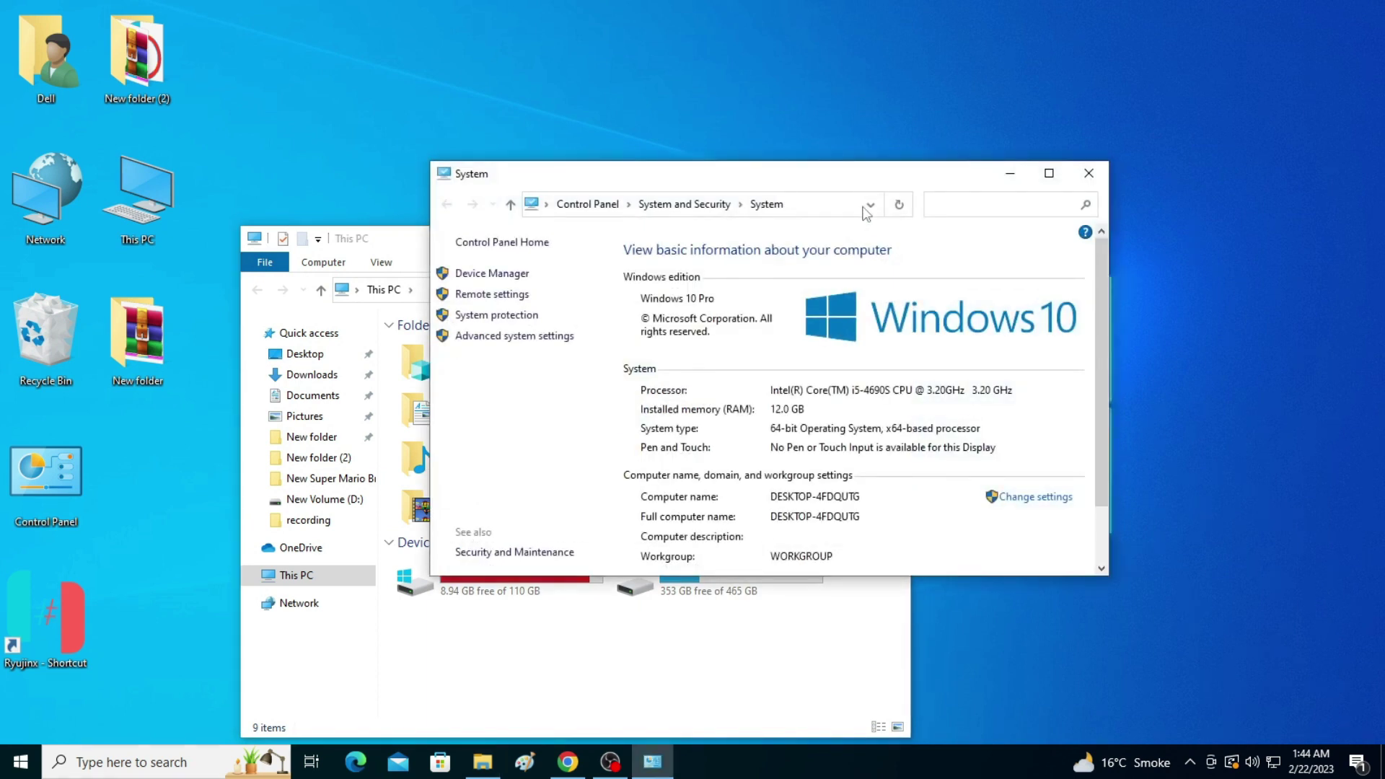
left_click_drag(872, 181, 793, 155)
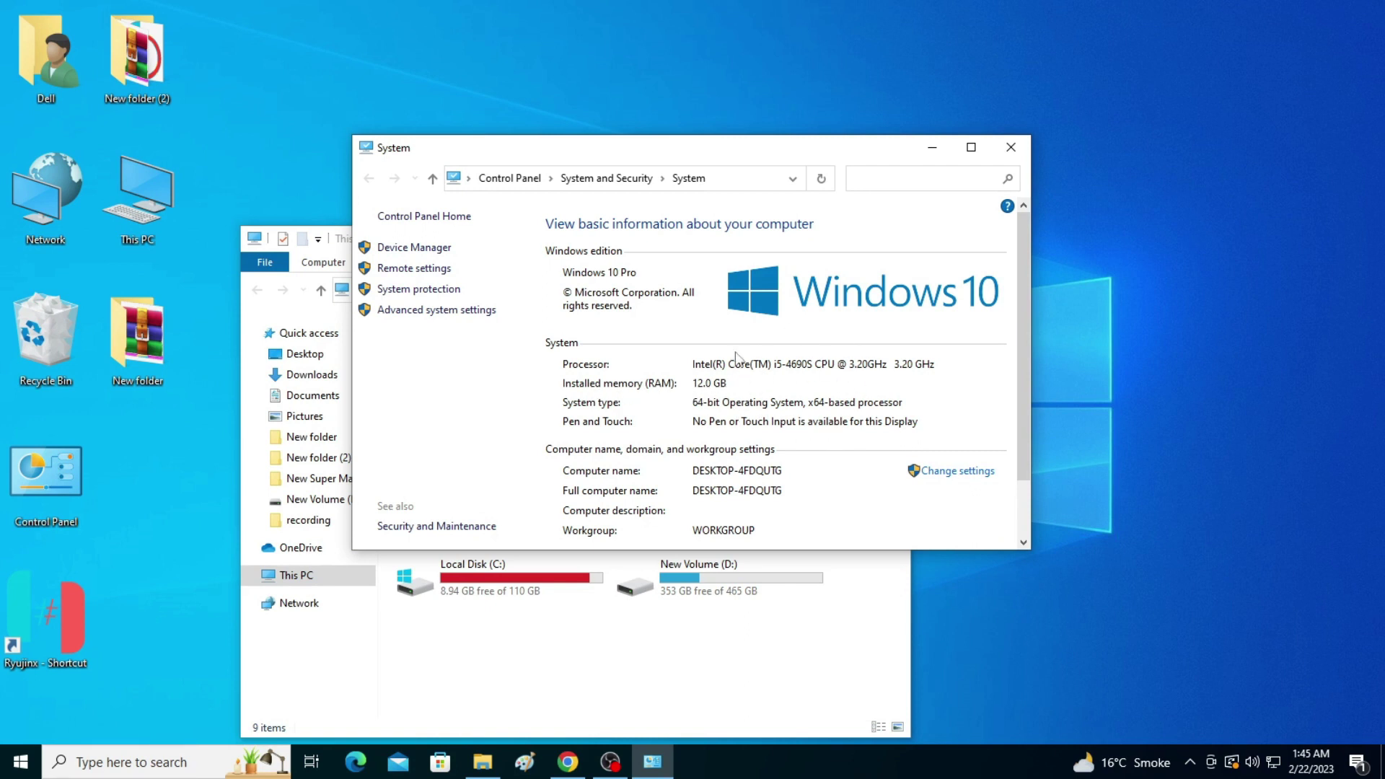
left_click(410, 249)
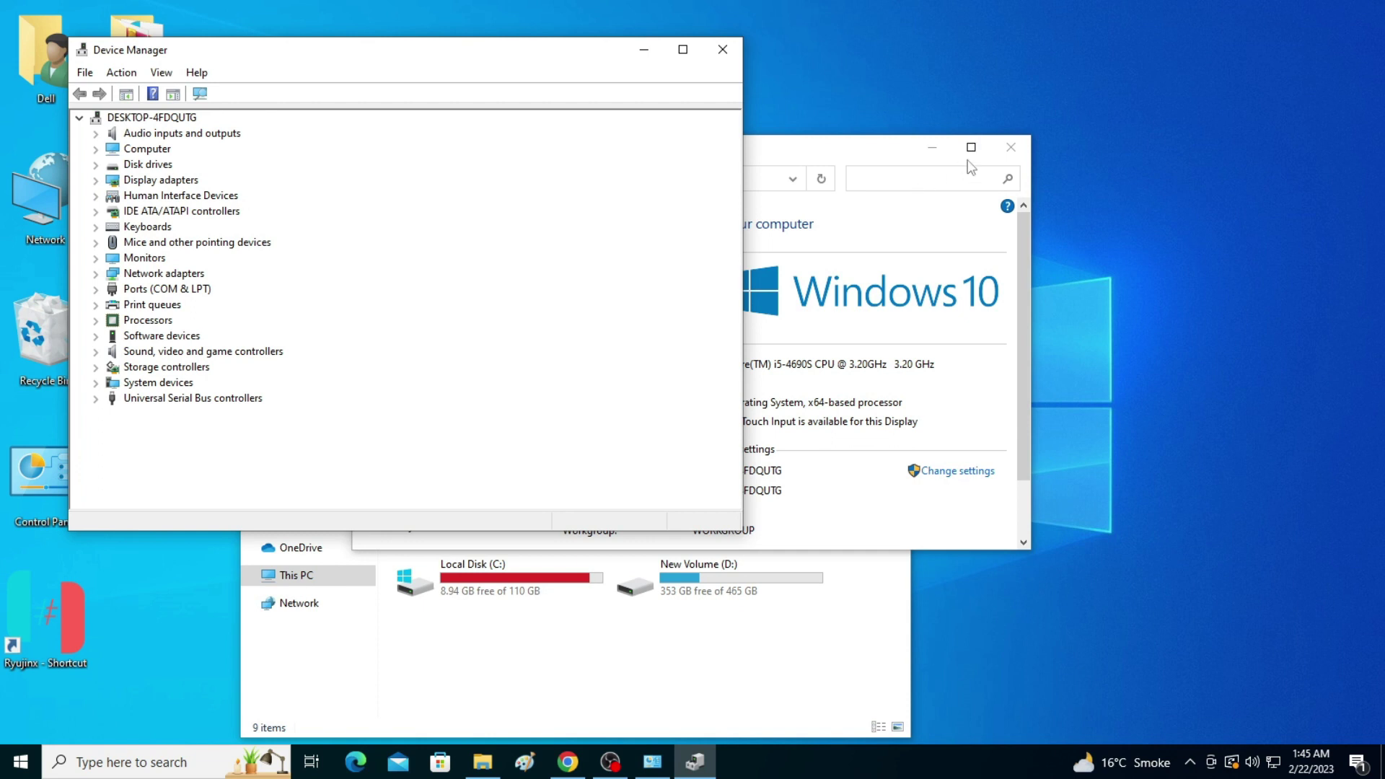
left_click(1010, 158)
left_click(1011, 147)
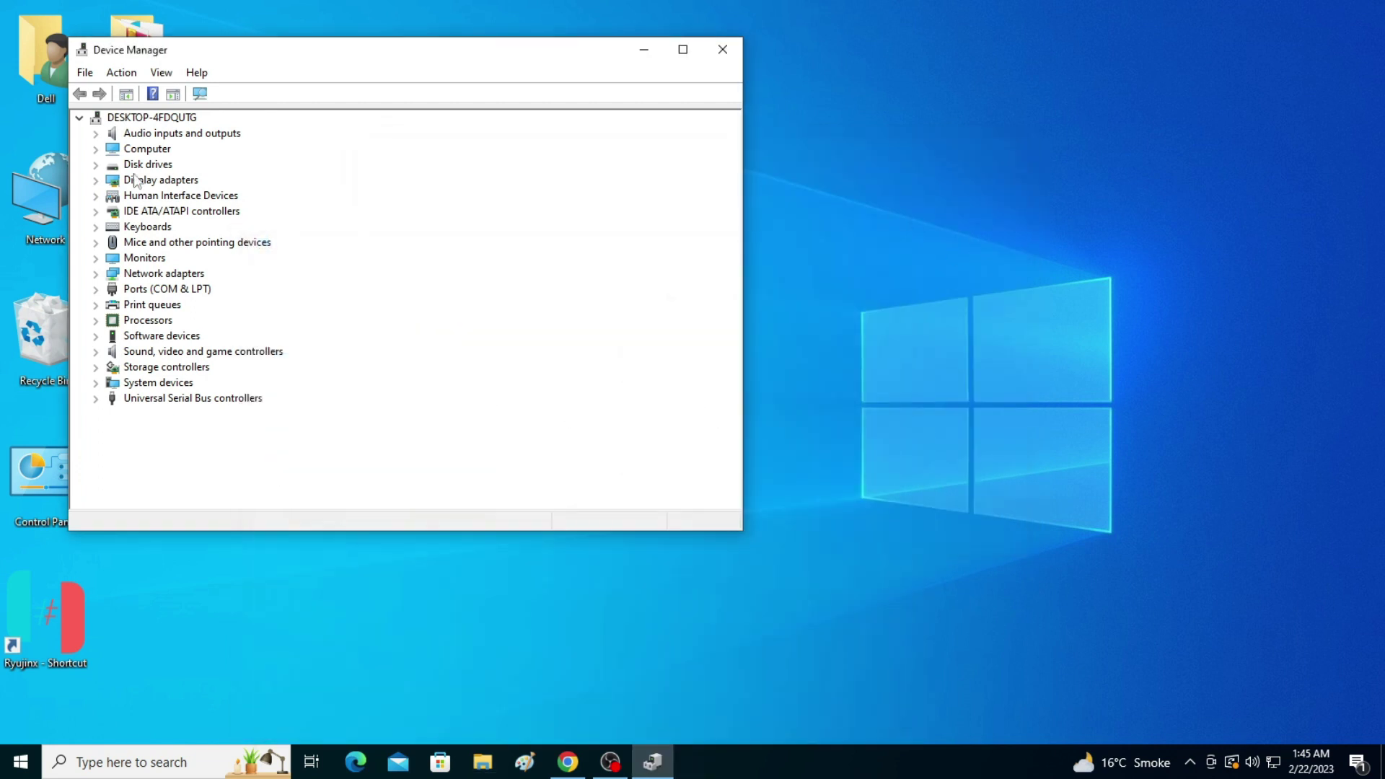
Examine the driver information in the AMD FirePro V5900 display adapter's properties, leaving the driver as is, and close Device Manager
left_click(96, 181)
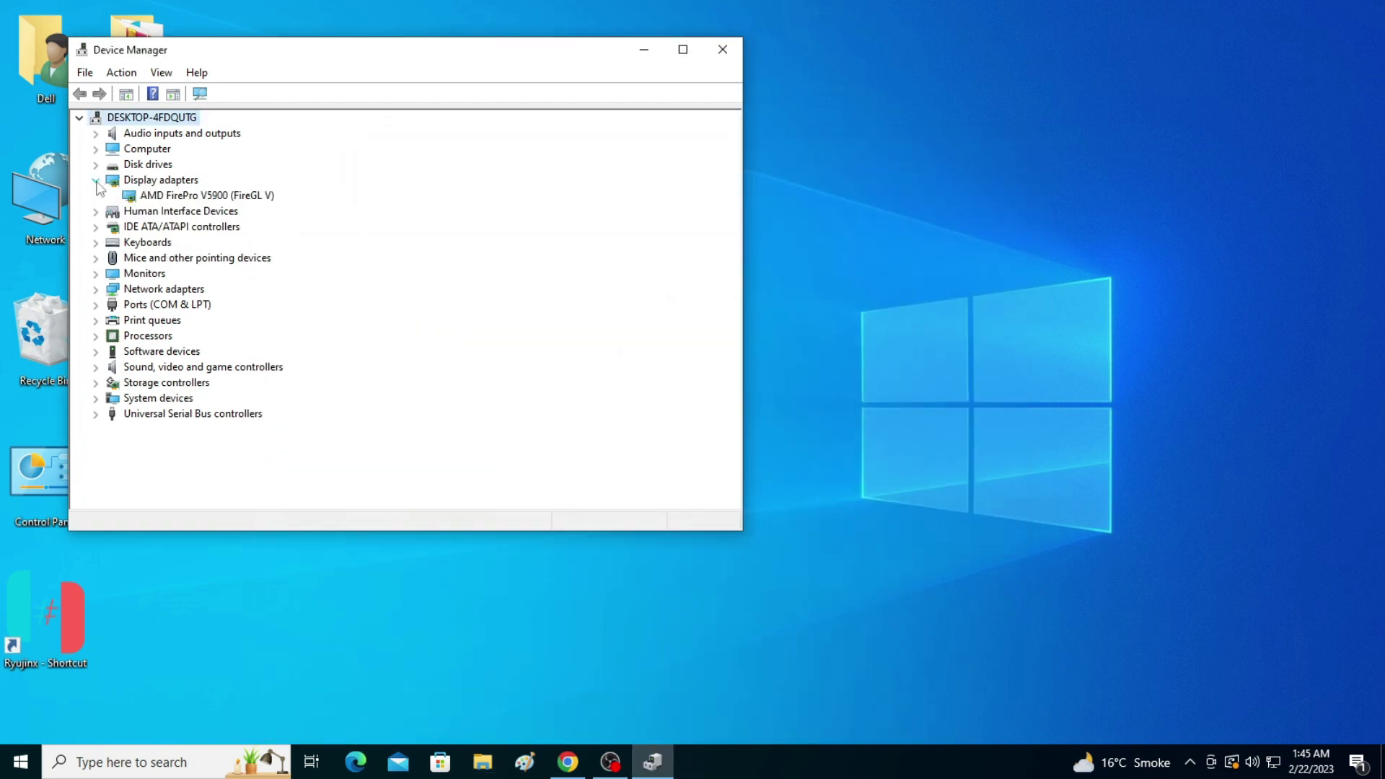
left_click(206, 196)
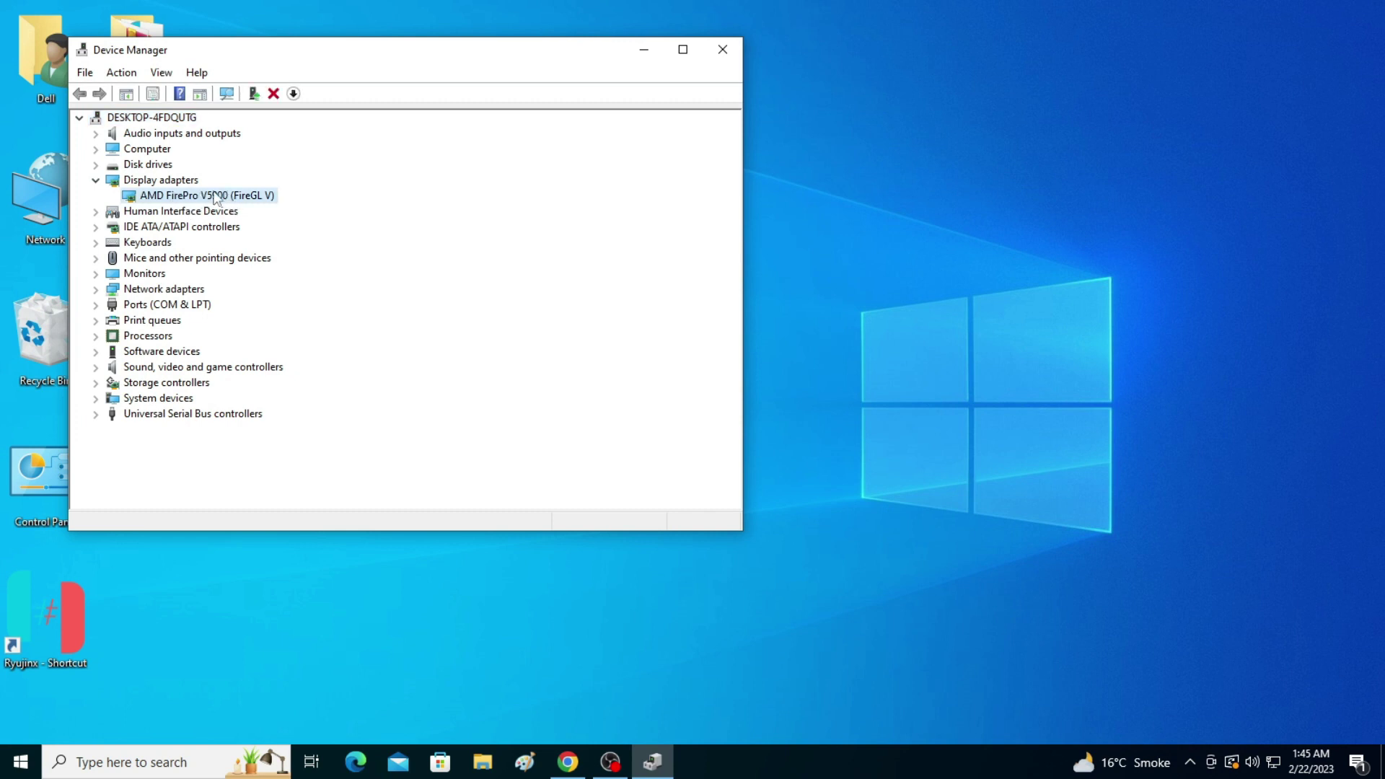
right_click(206, 199)
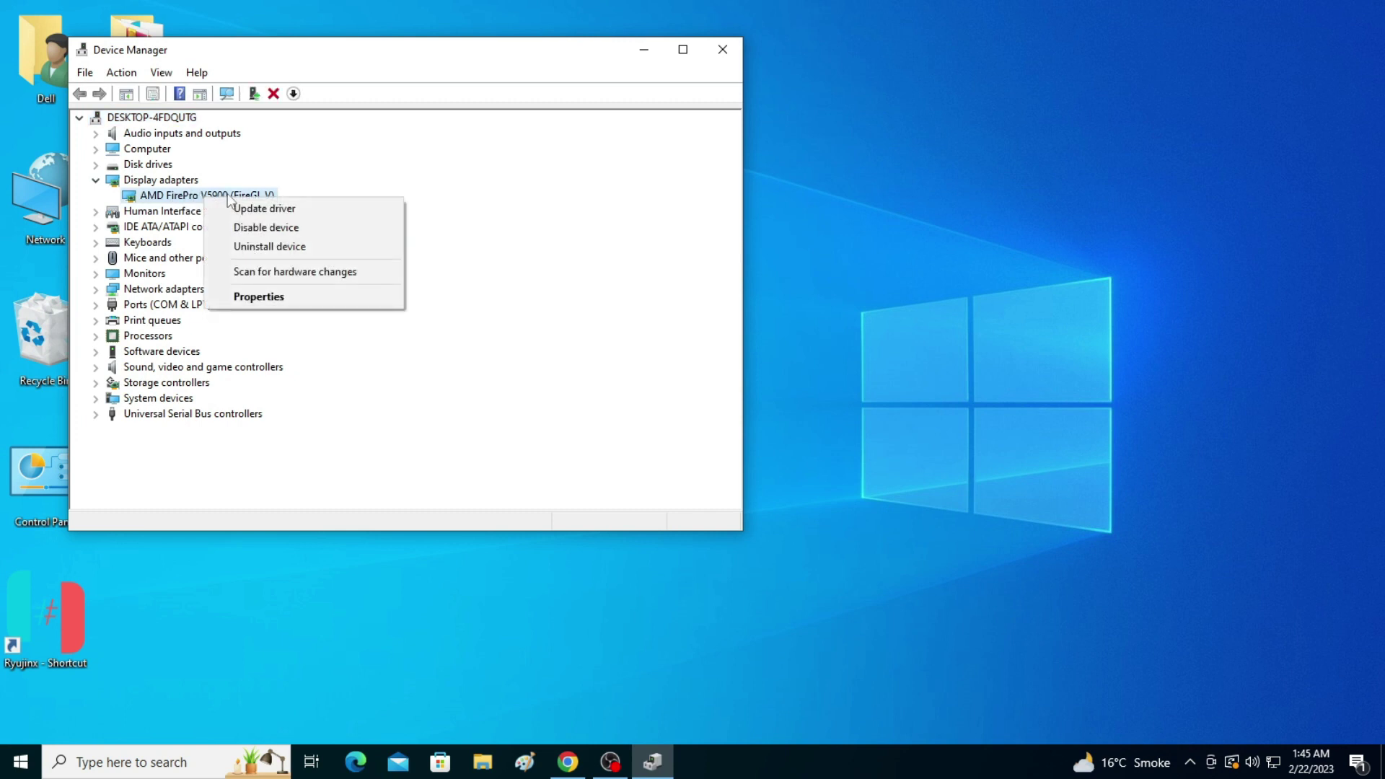
left_click(258, 297)
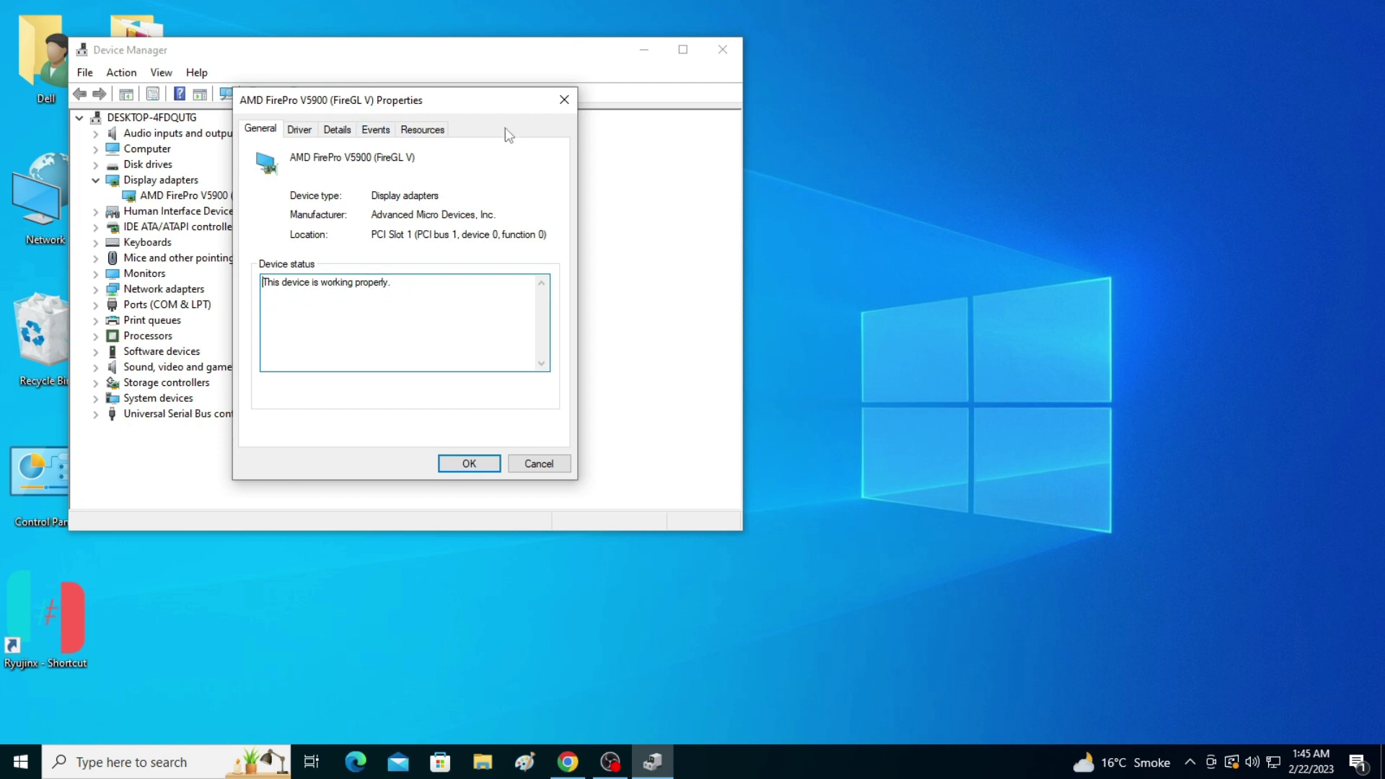
left_click(305, 137)
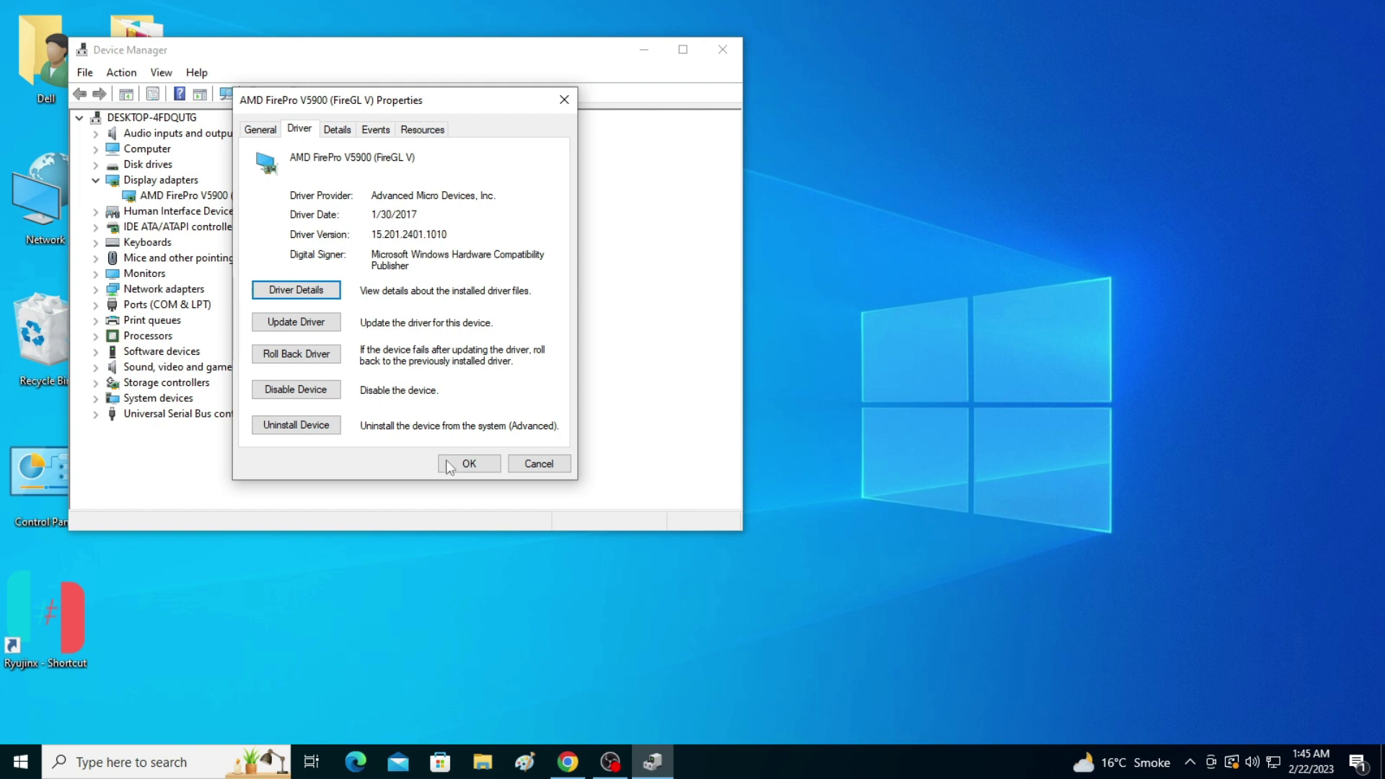
left_click(534, 463)
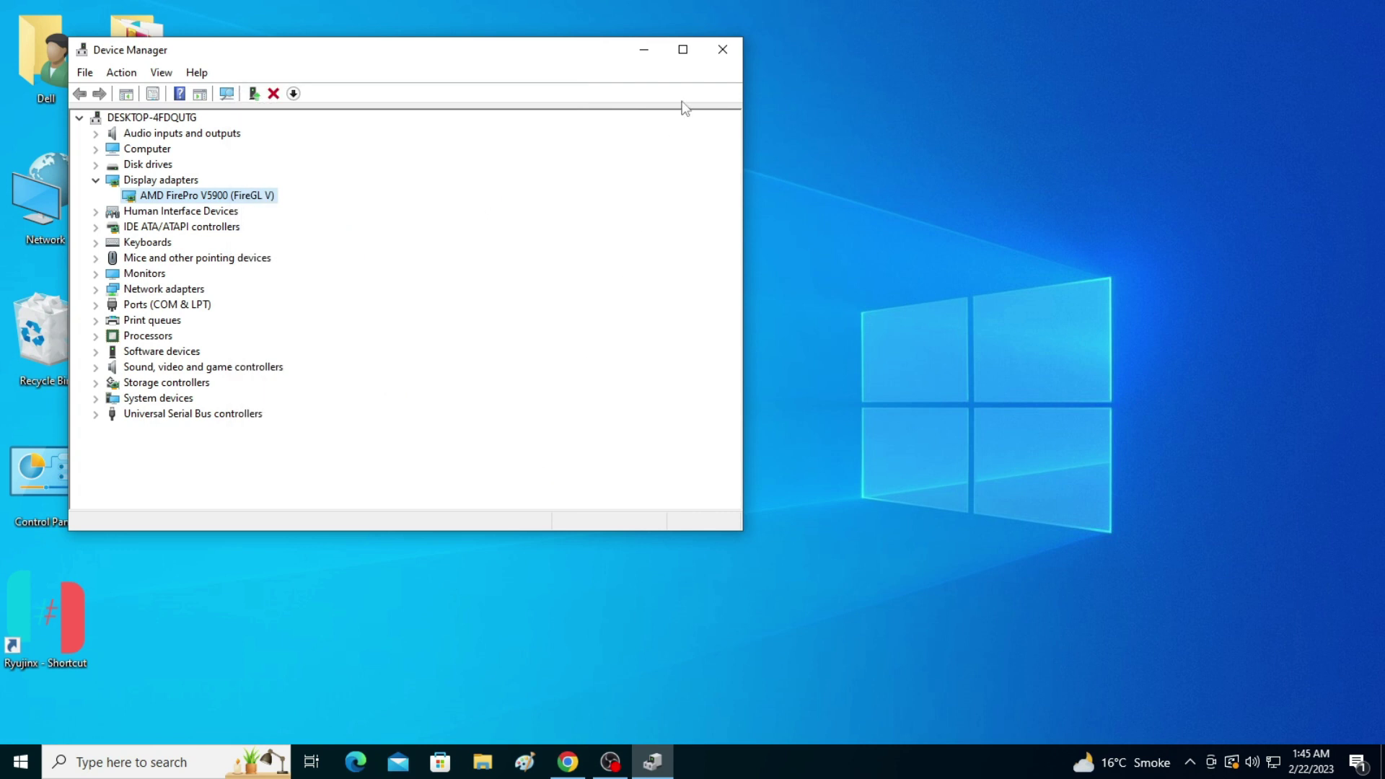
left_click(720, 52)
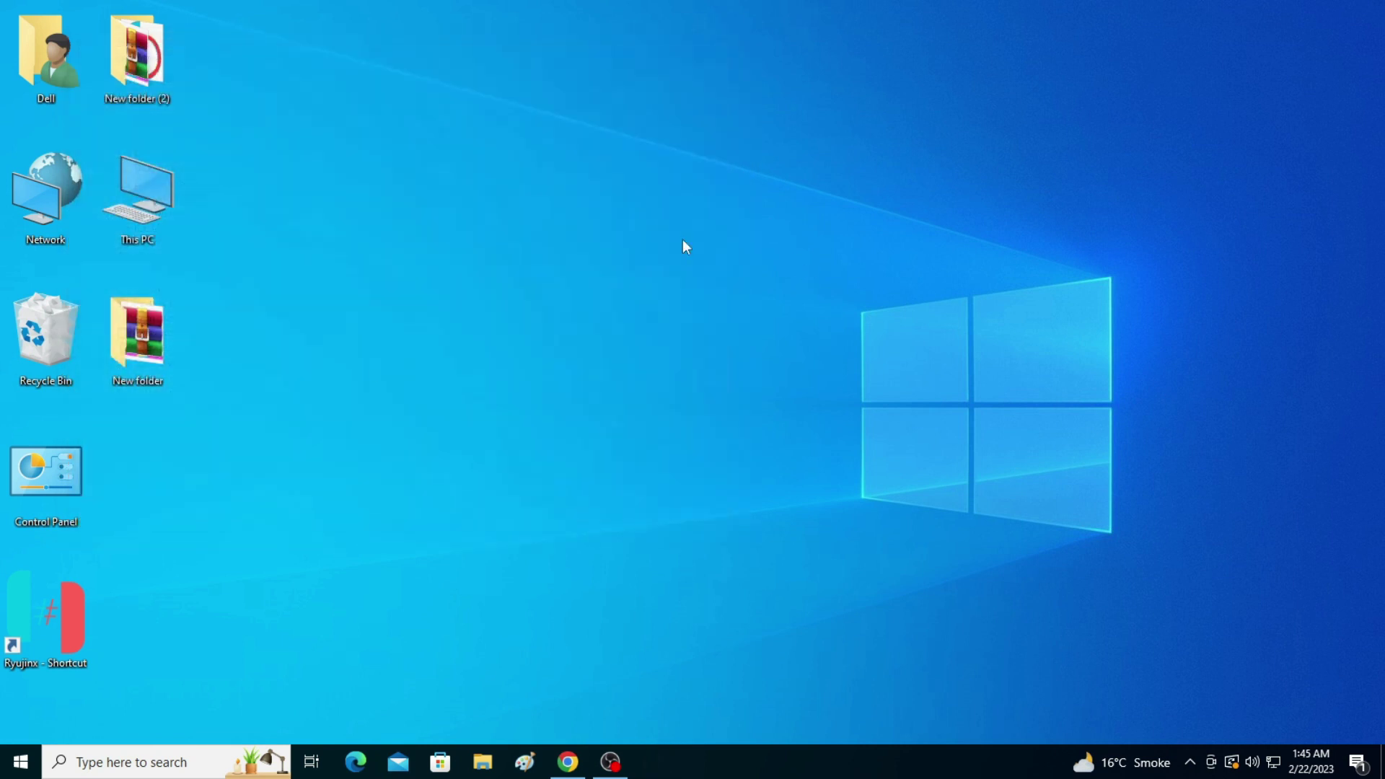
Open Ryujinx from its desktop shortcut, update it to version 1.1.630 and restart it
right_click(72, 621)
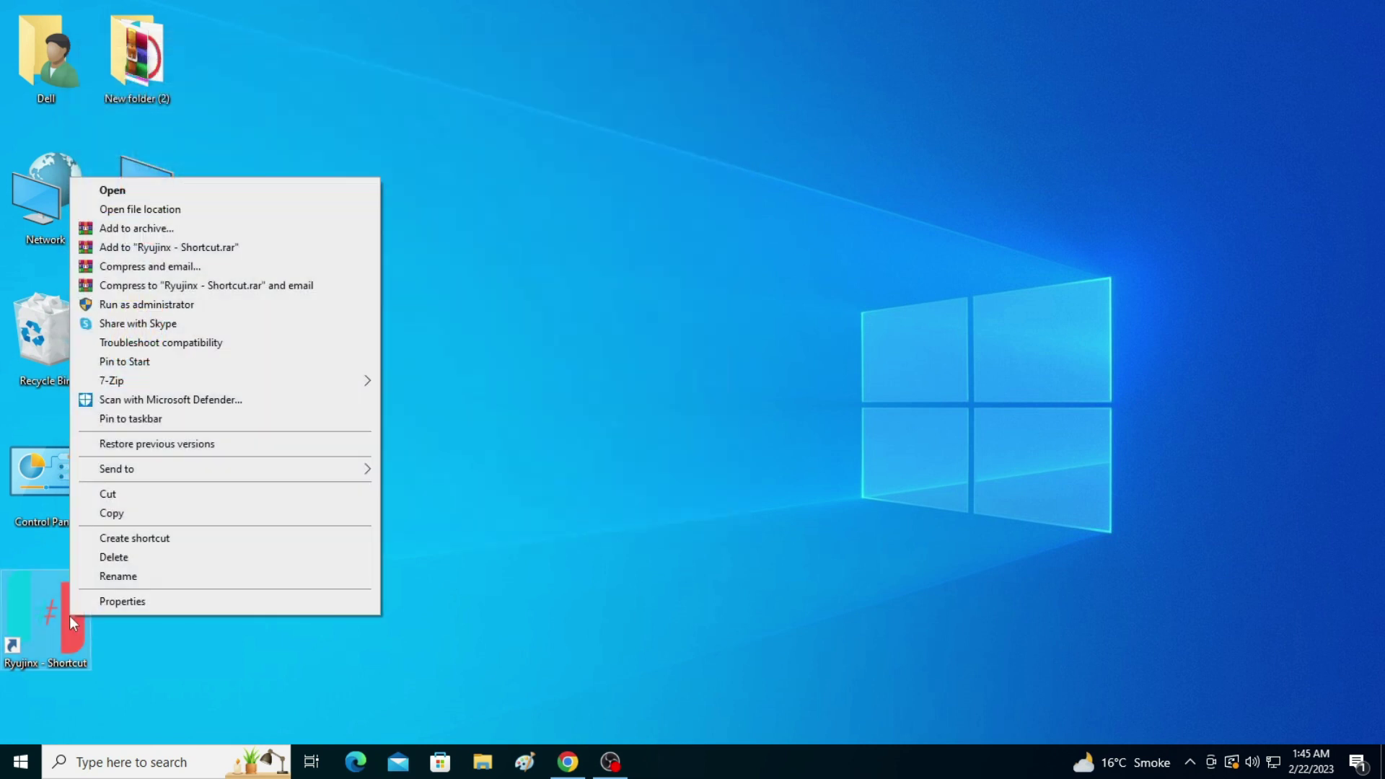
left_click(132, 195)
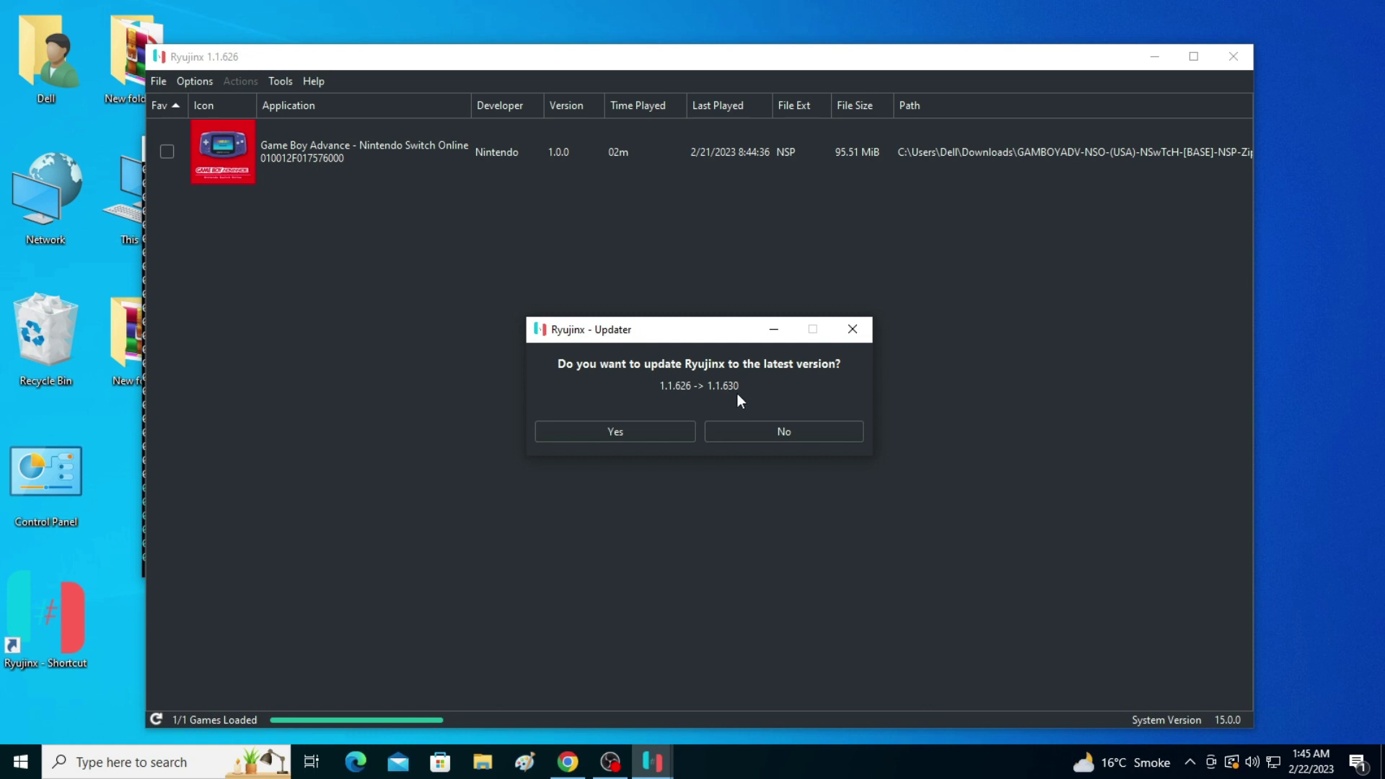
left_click(613, 429)
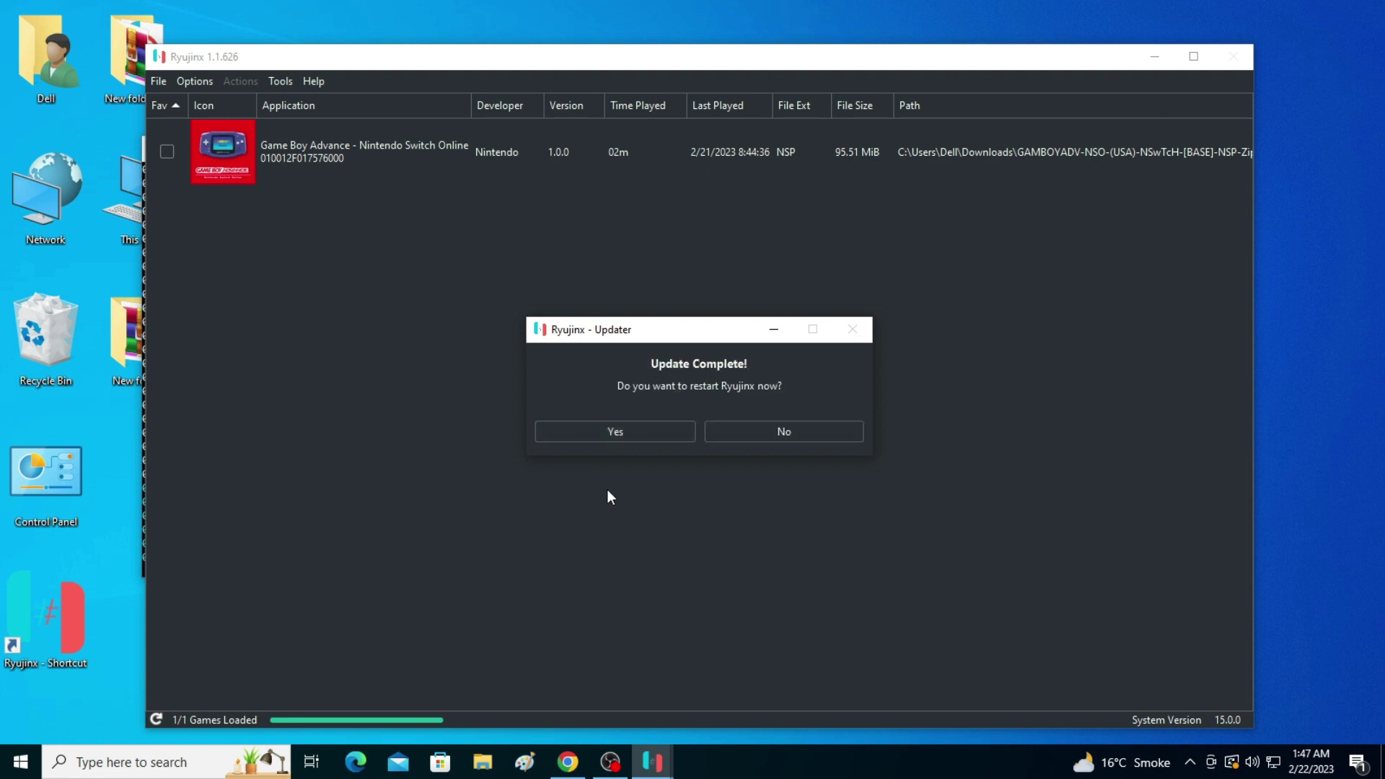
left_click(617, 431)
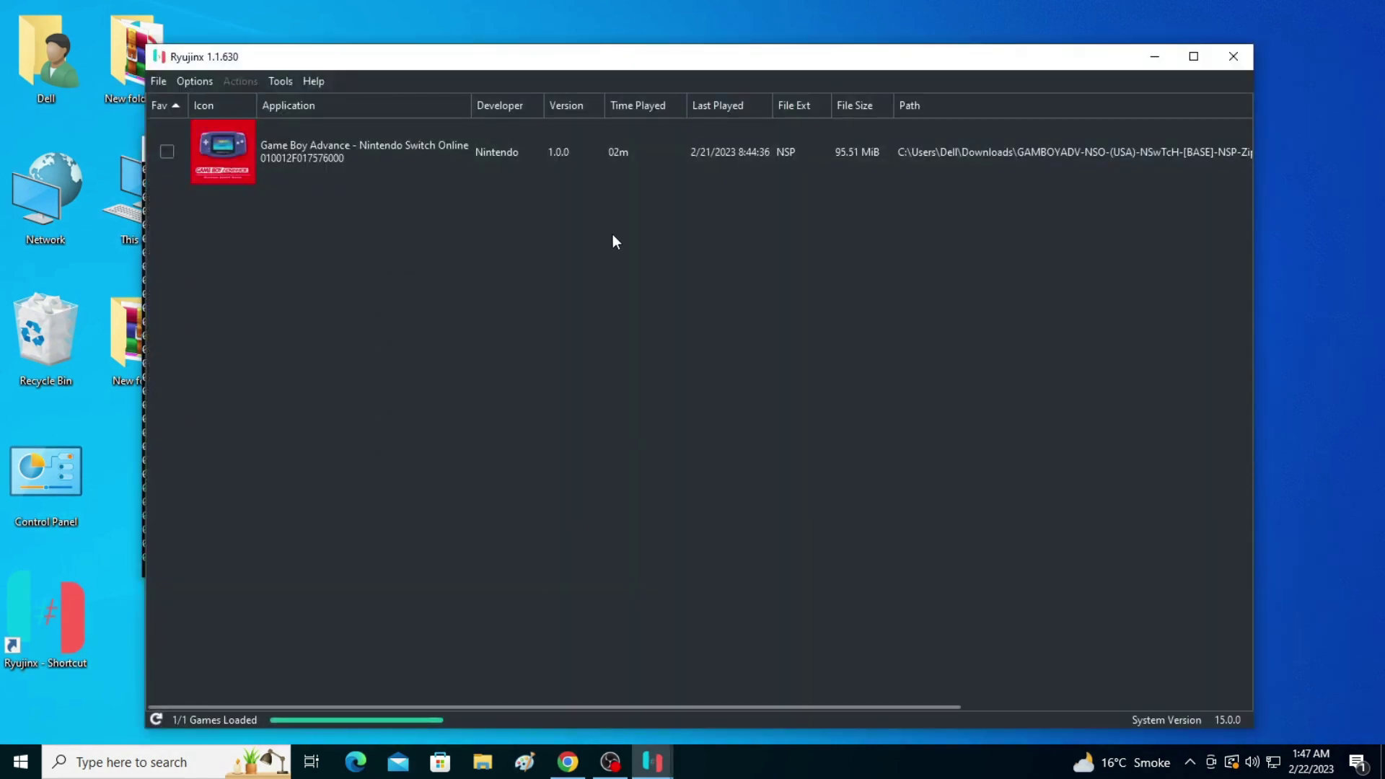
Move the system folder from the Ryujinx data folder to the desktop, closing the emulator before placing it
left_click(159, 82)
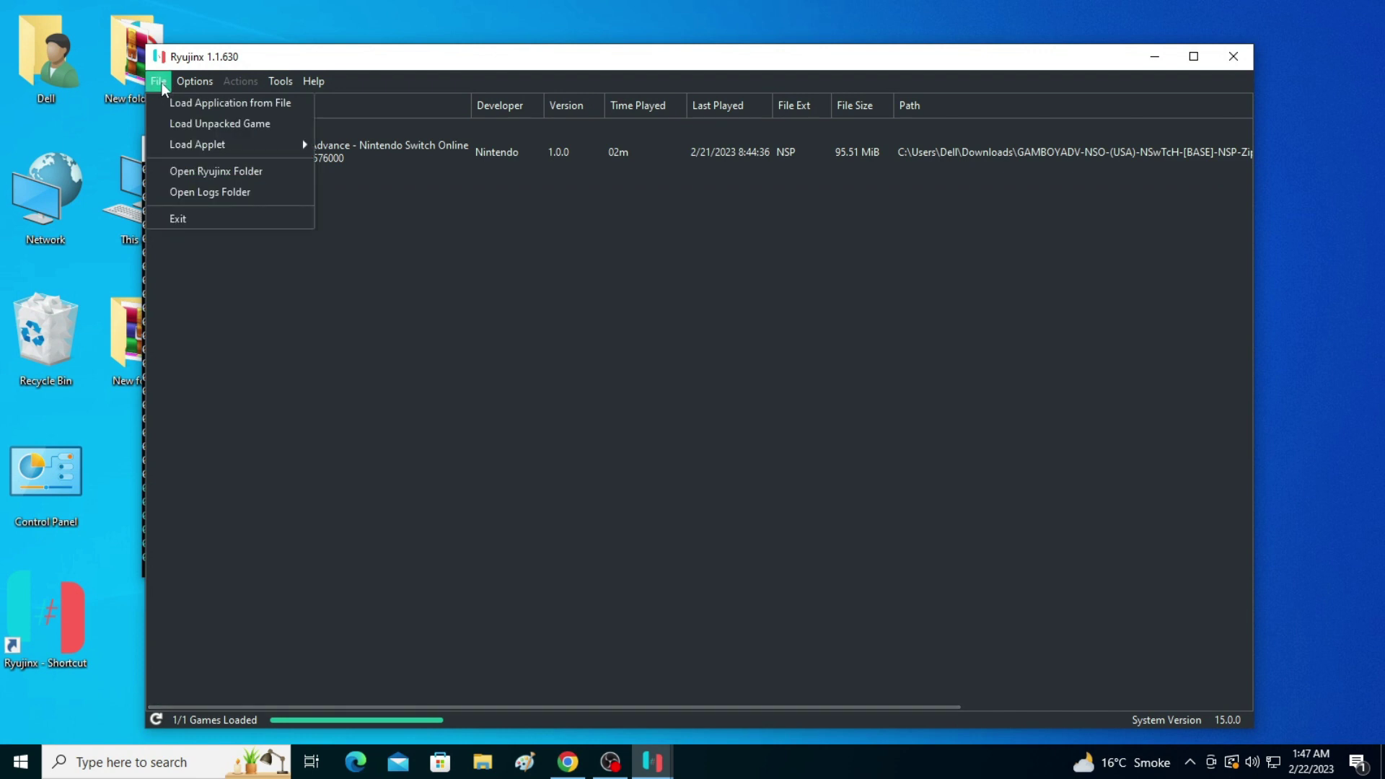
left_click(205, 172)
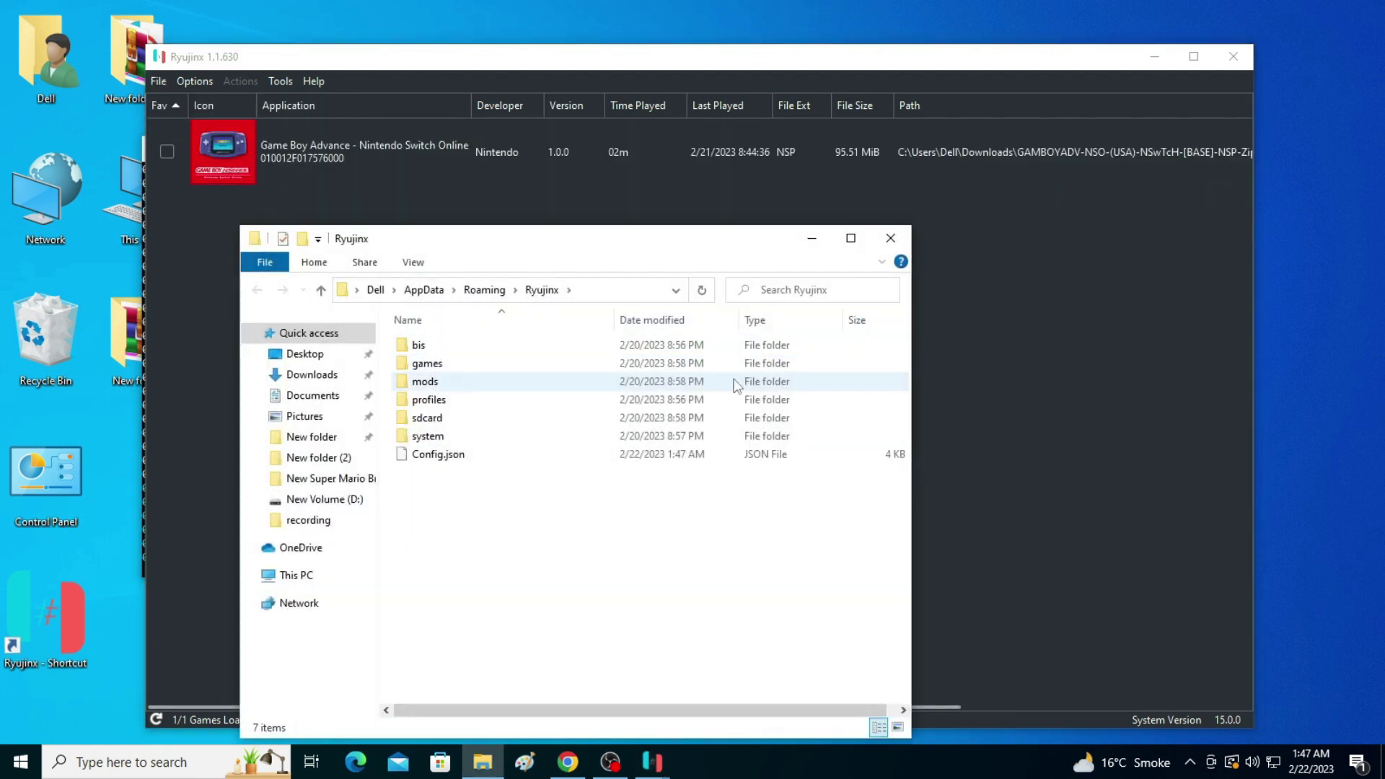
left_click(422, 440)
right_click(422, 442)
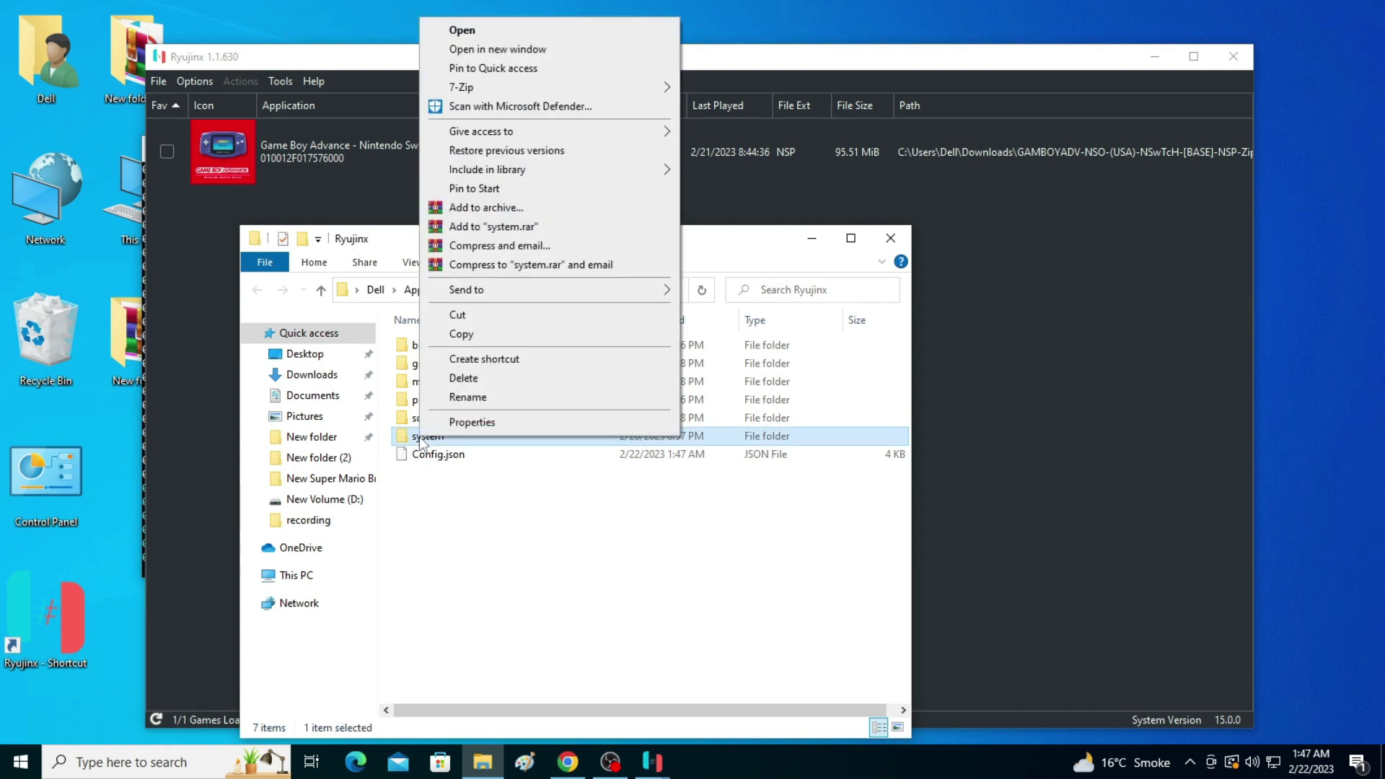
left_click(460, 316)
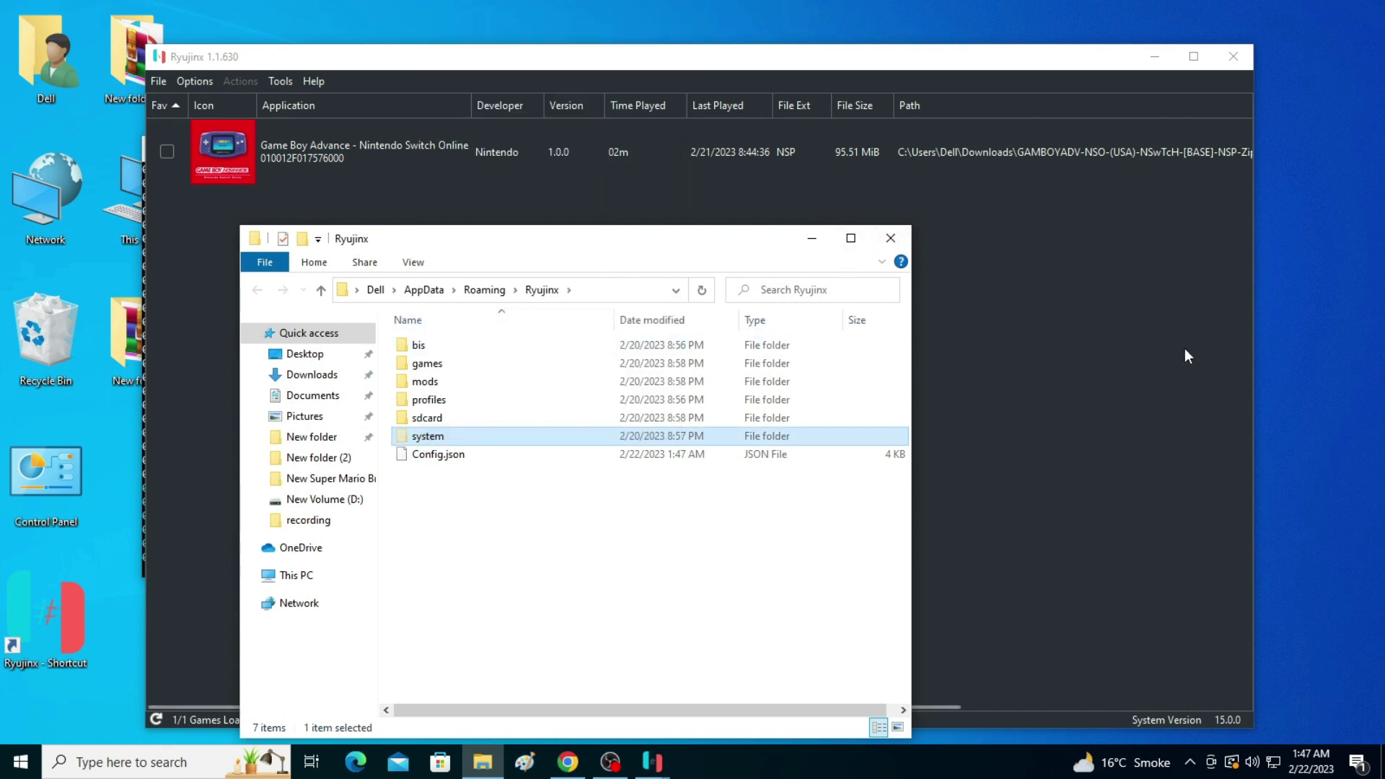
left_click(905, 247)
left_click(1232, 56)
right_click(1027, 155)
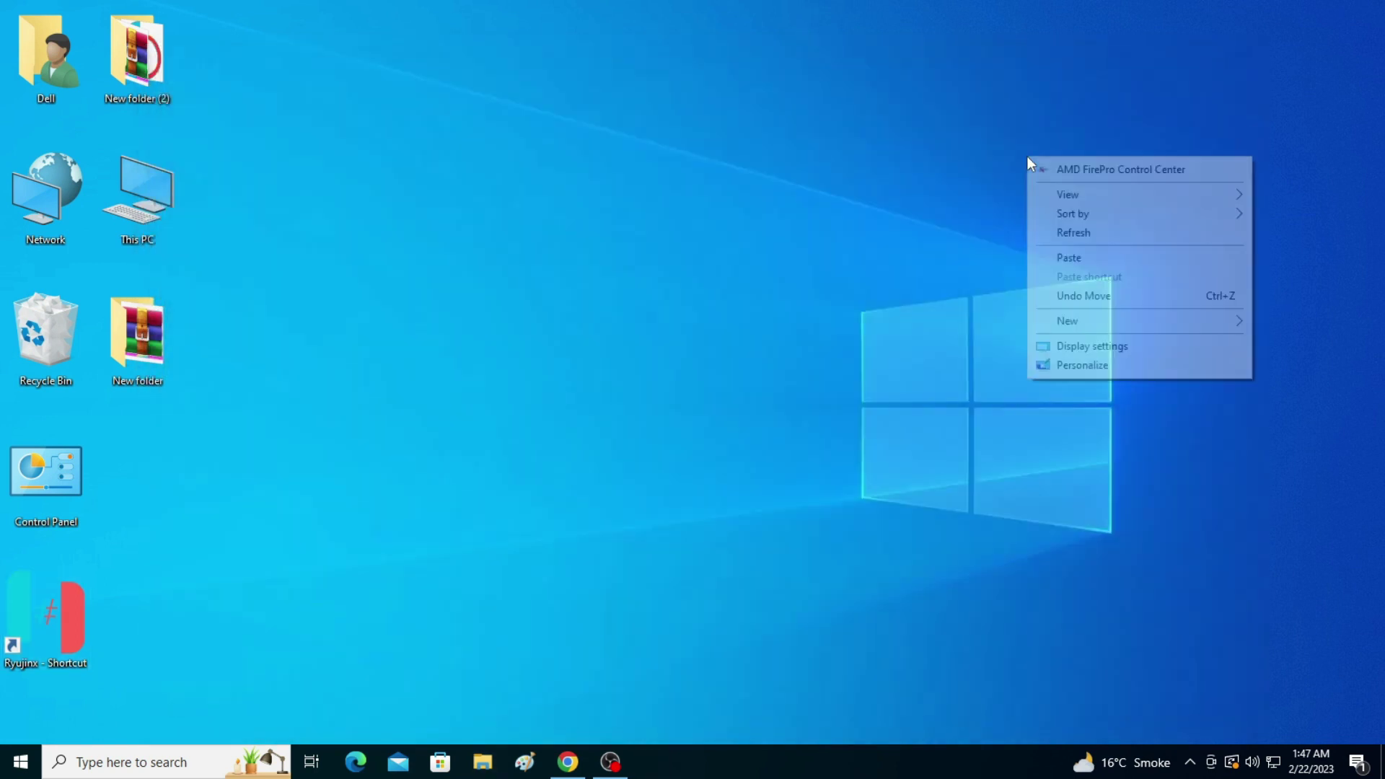
left_click(1067, 257)
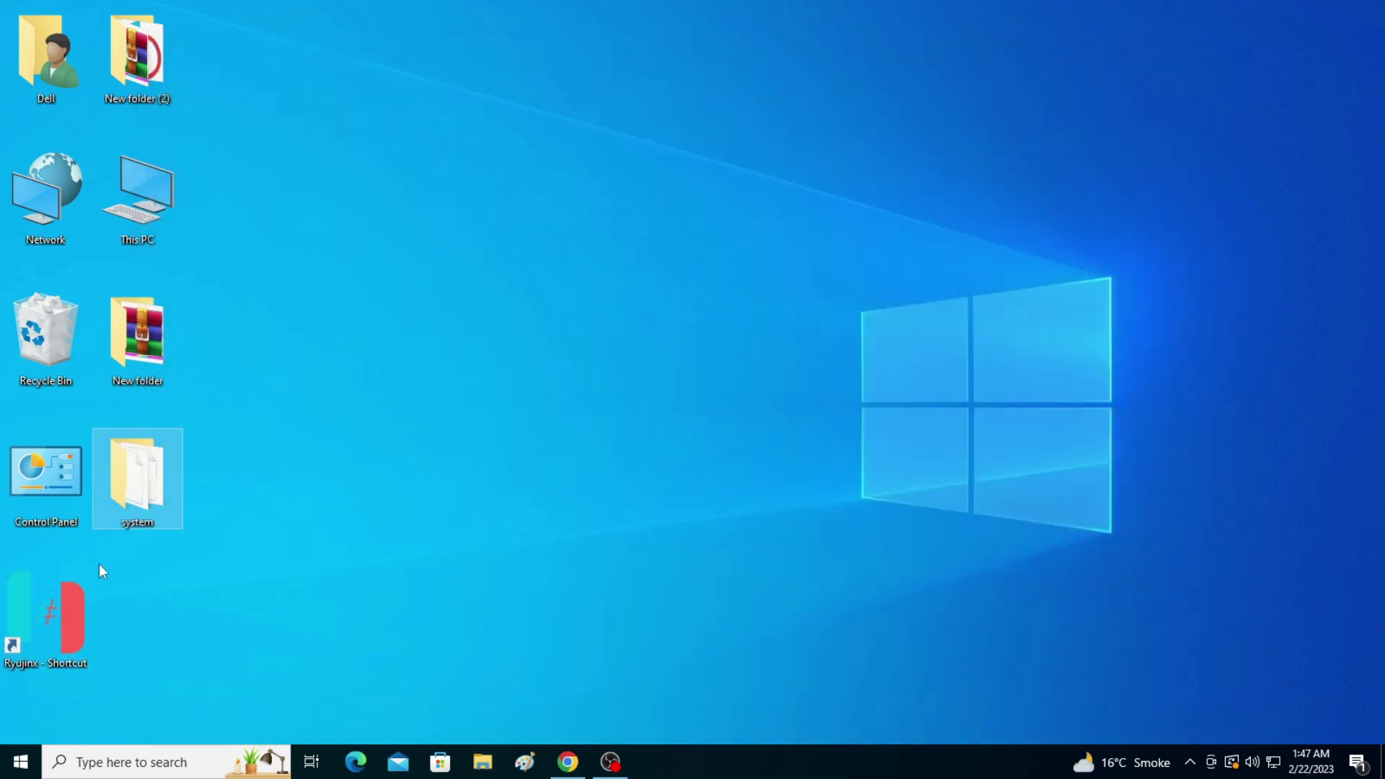
Relaunch Ryujinx from its desktop shortcut, open the Ryujinx data folder and close the emulator
right_click(55, 614)
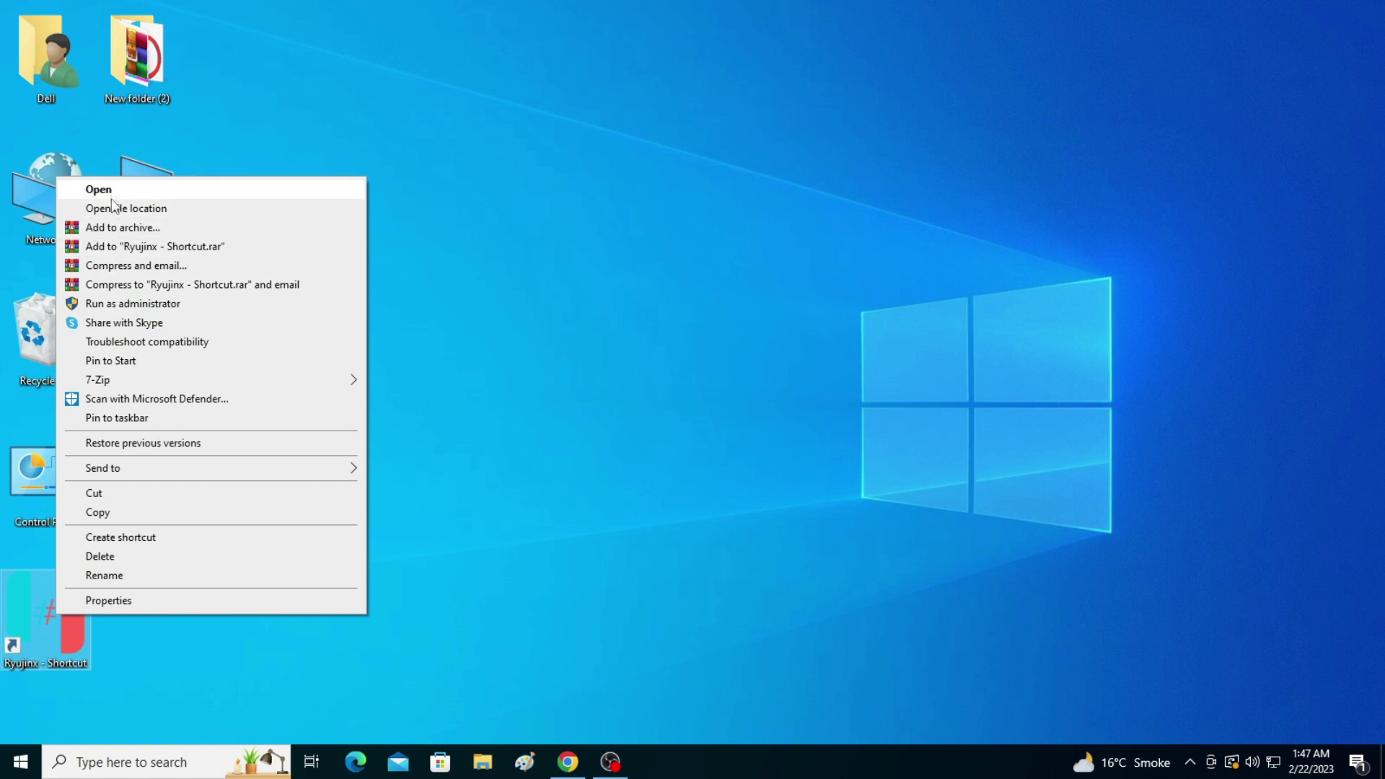
left_click(112, 191)
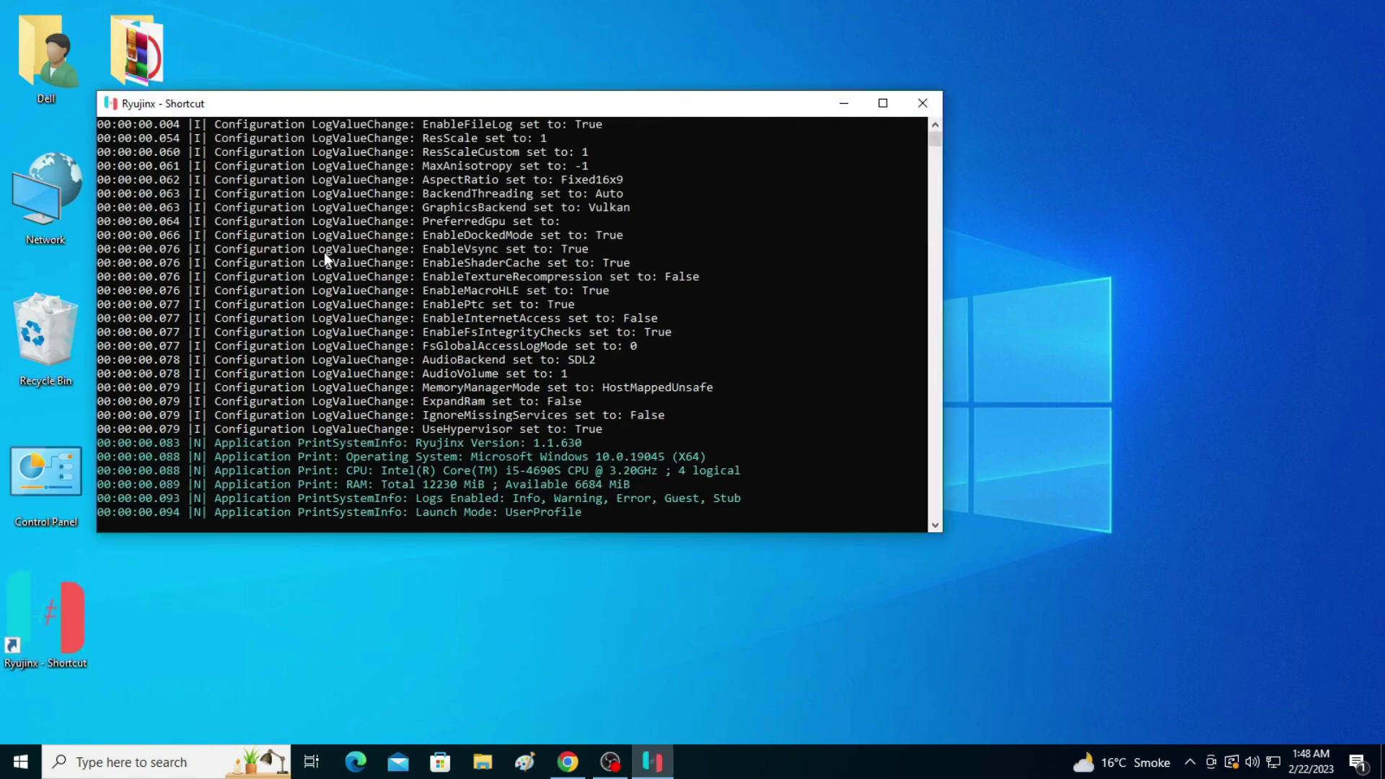
left_click(626, 448)
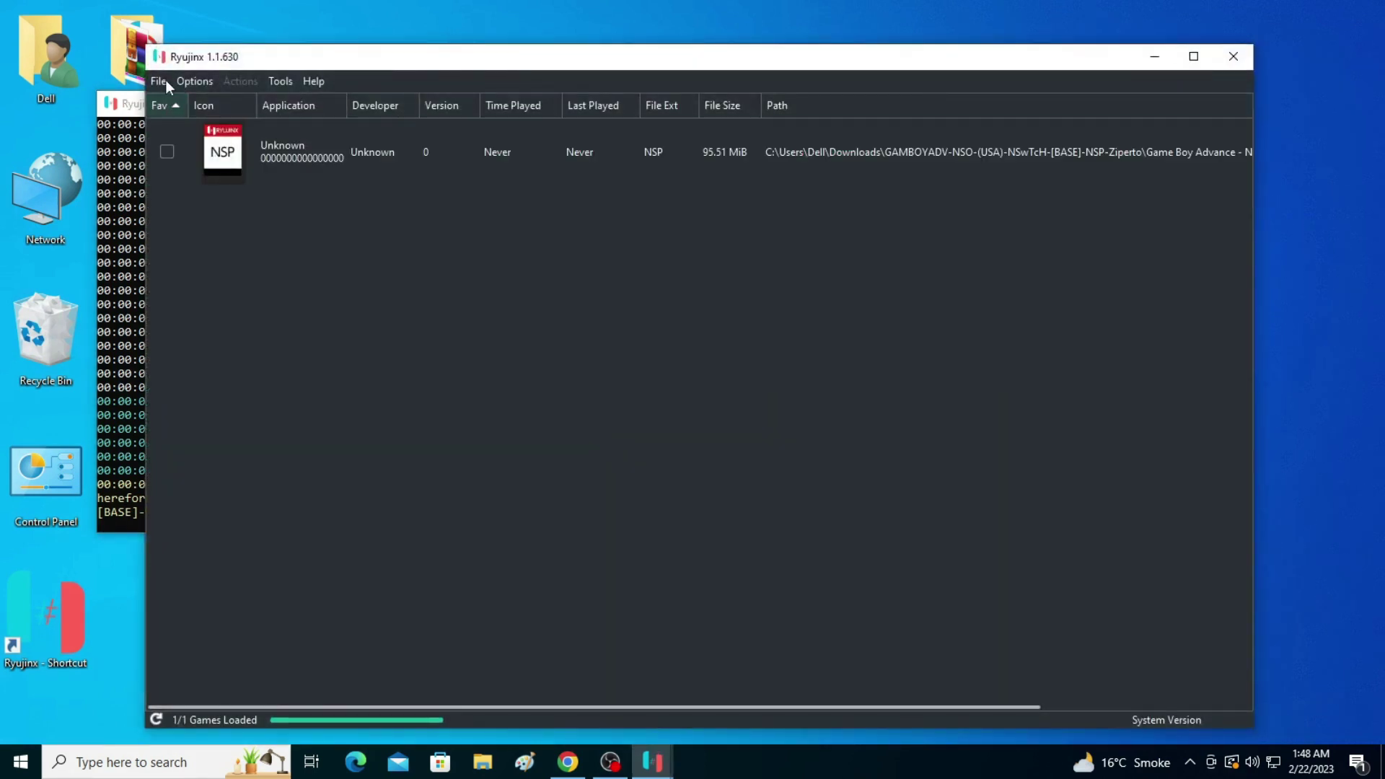
left_click(160, 81)
left_click(182, 171)
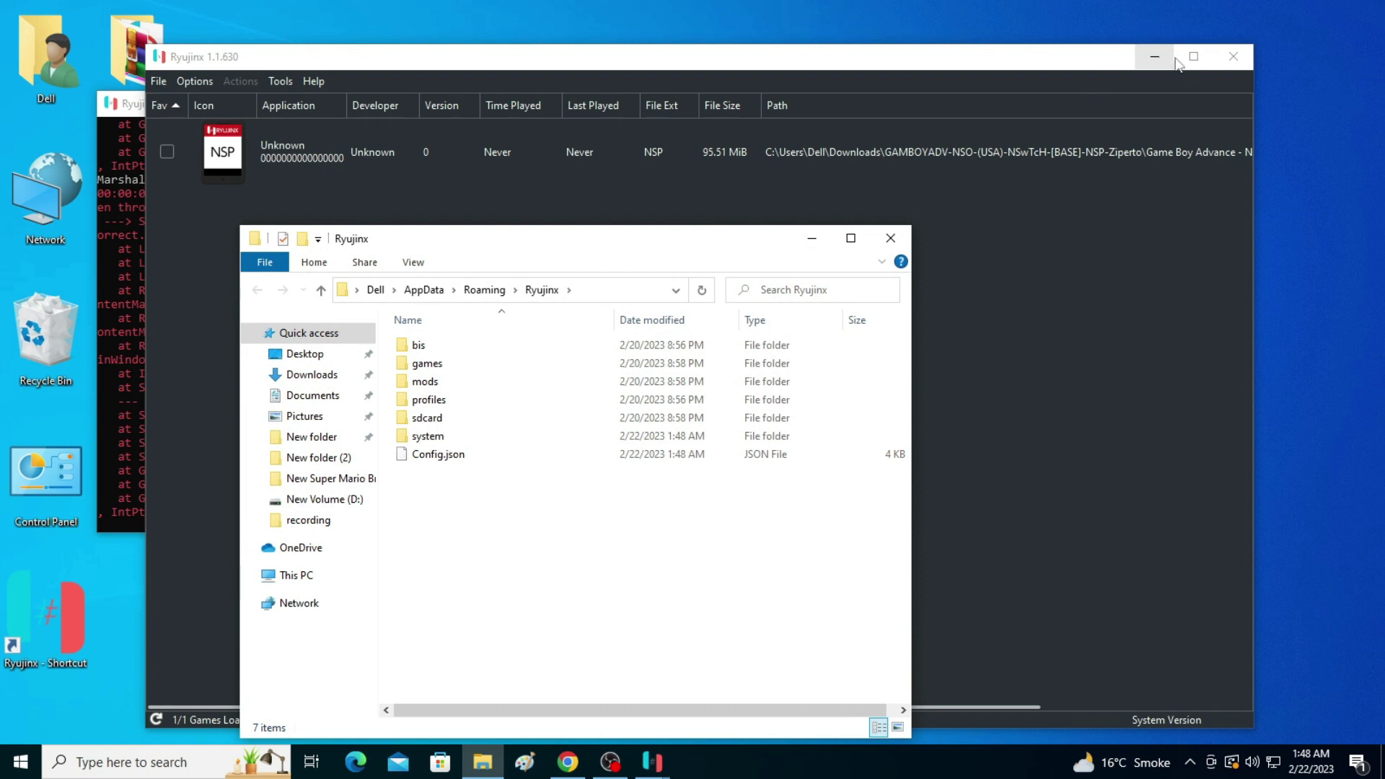
left_click(1232, 57)
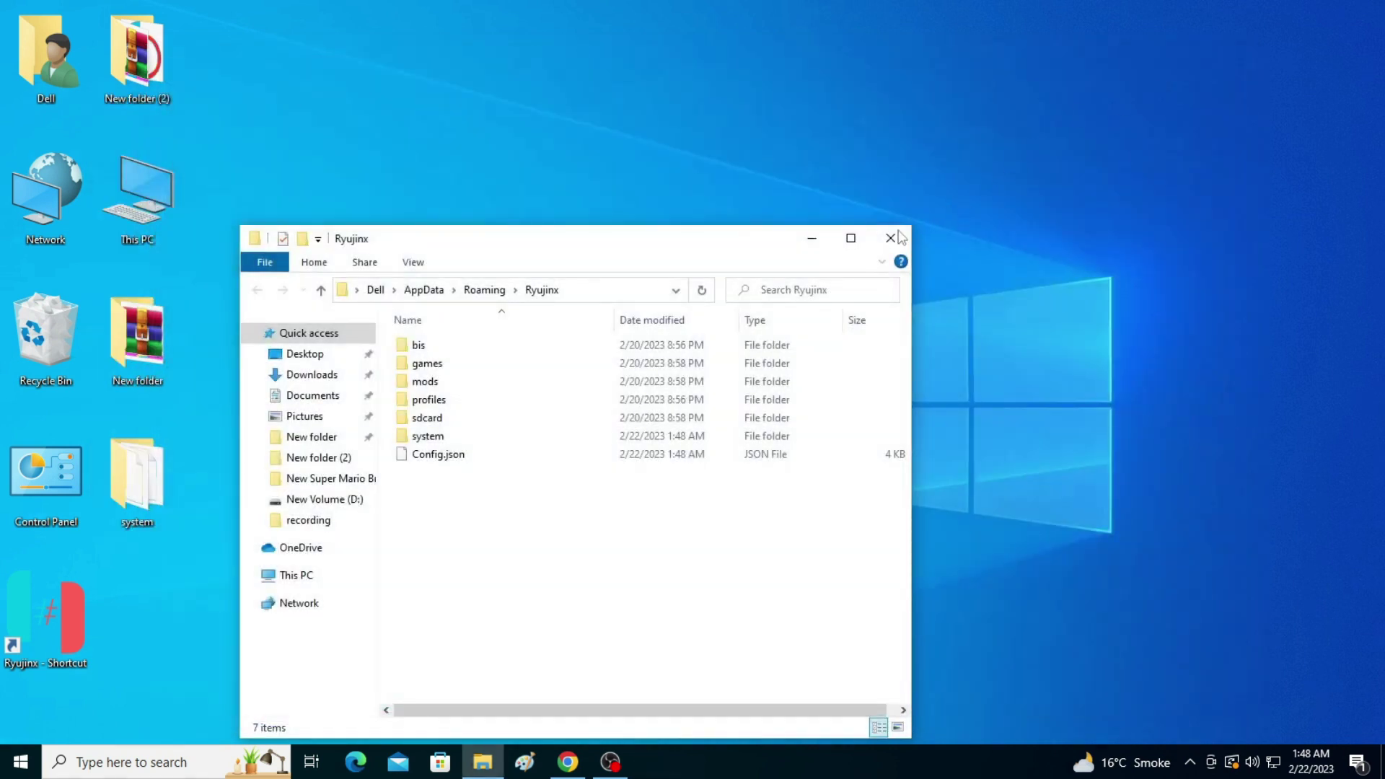
Delete all folders and the Config.json file from the Ryujinx data folder
left_click_drag(578, 241, 800, 197)
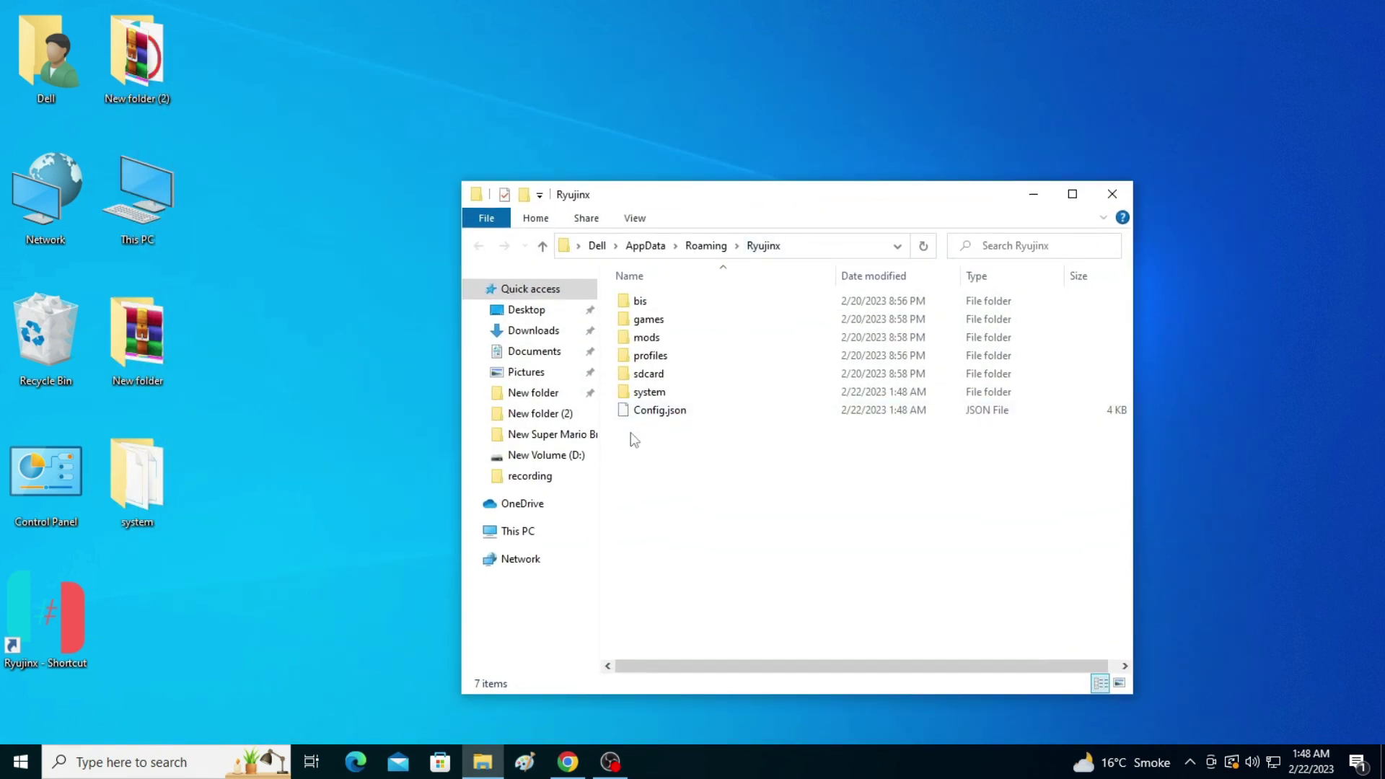
left_click_drag(634, 440, 670, 301)
right_click(669, 302)
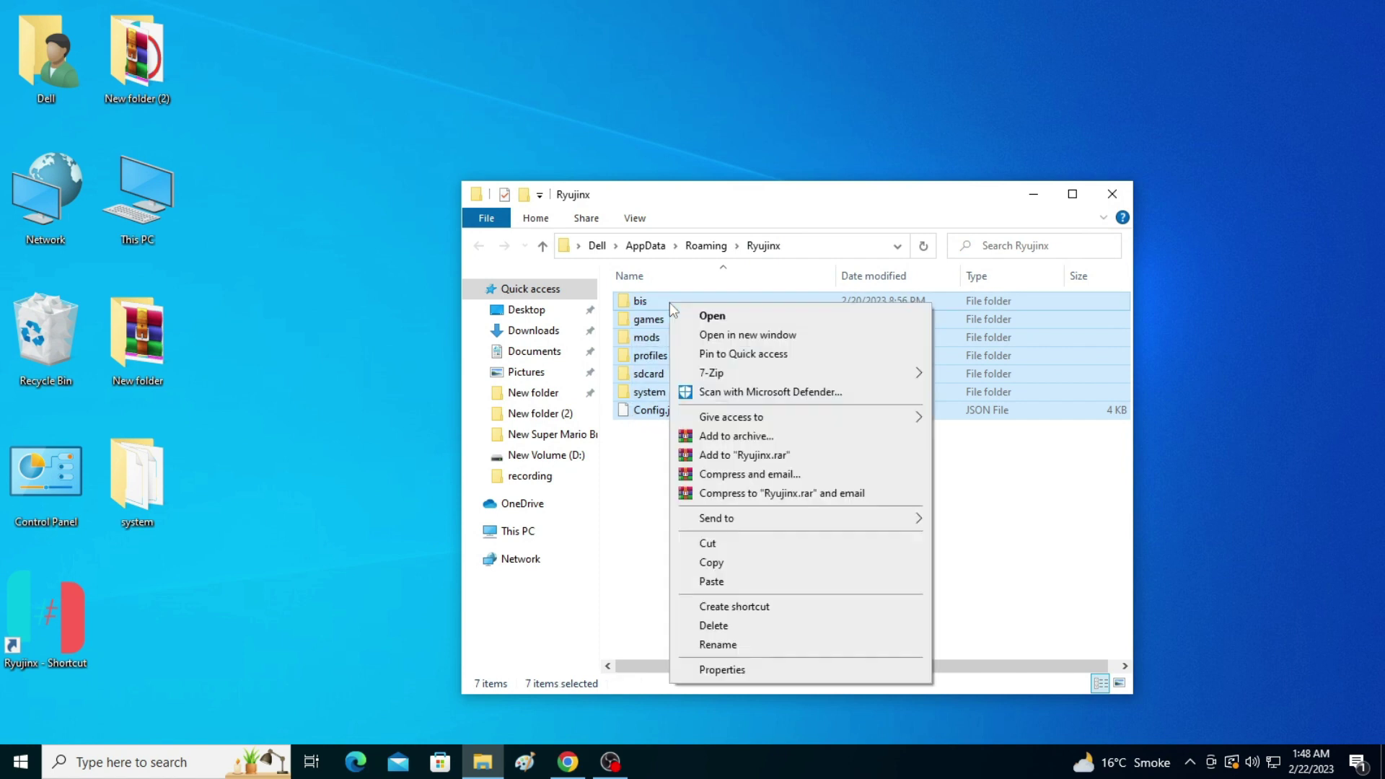
left_click(713, 625)
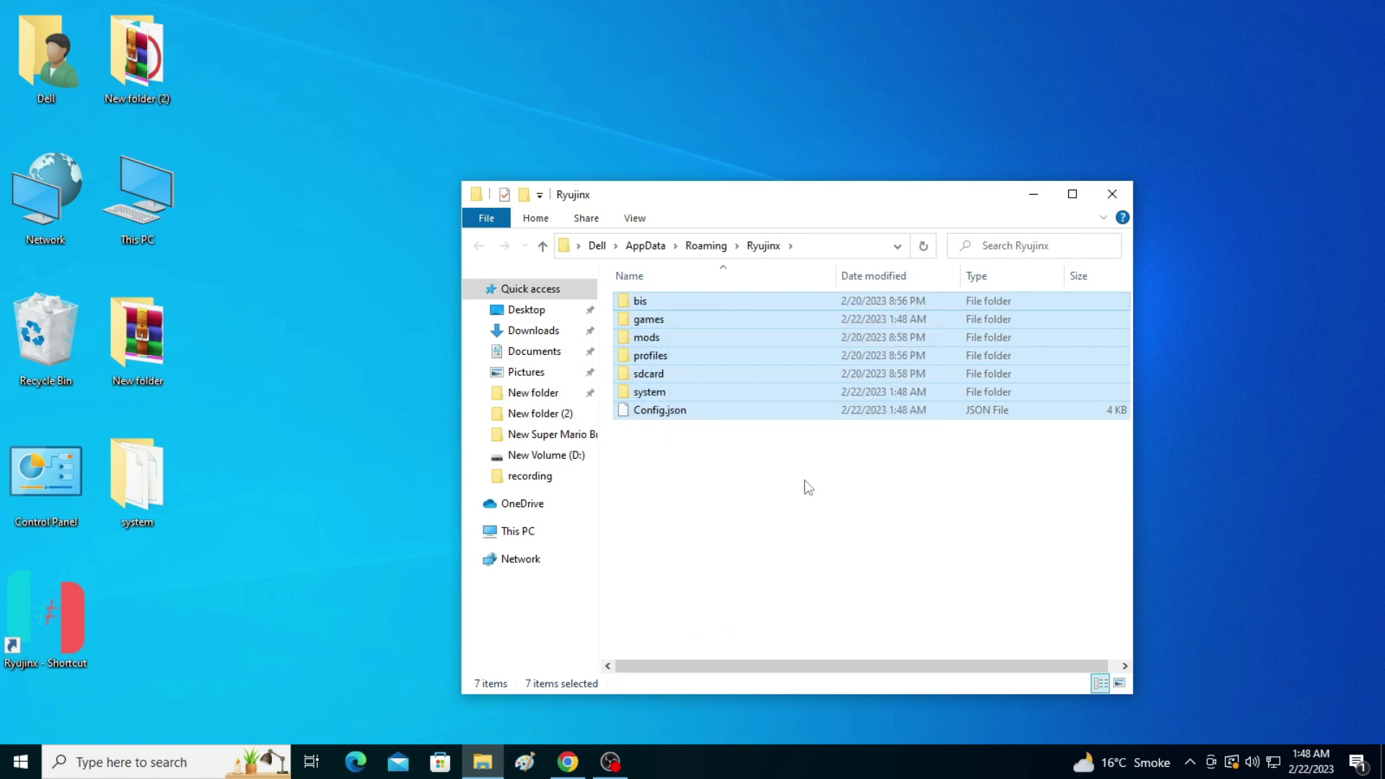
Move the system folder from the desktop back into the Ryujinx data folder
right_click(150, 485)
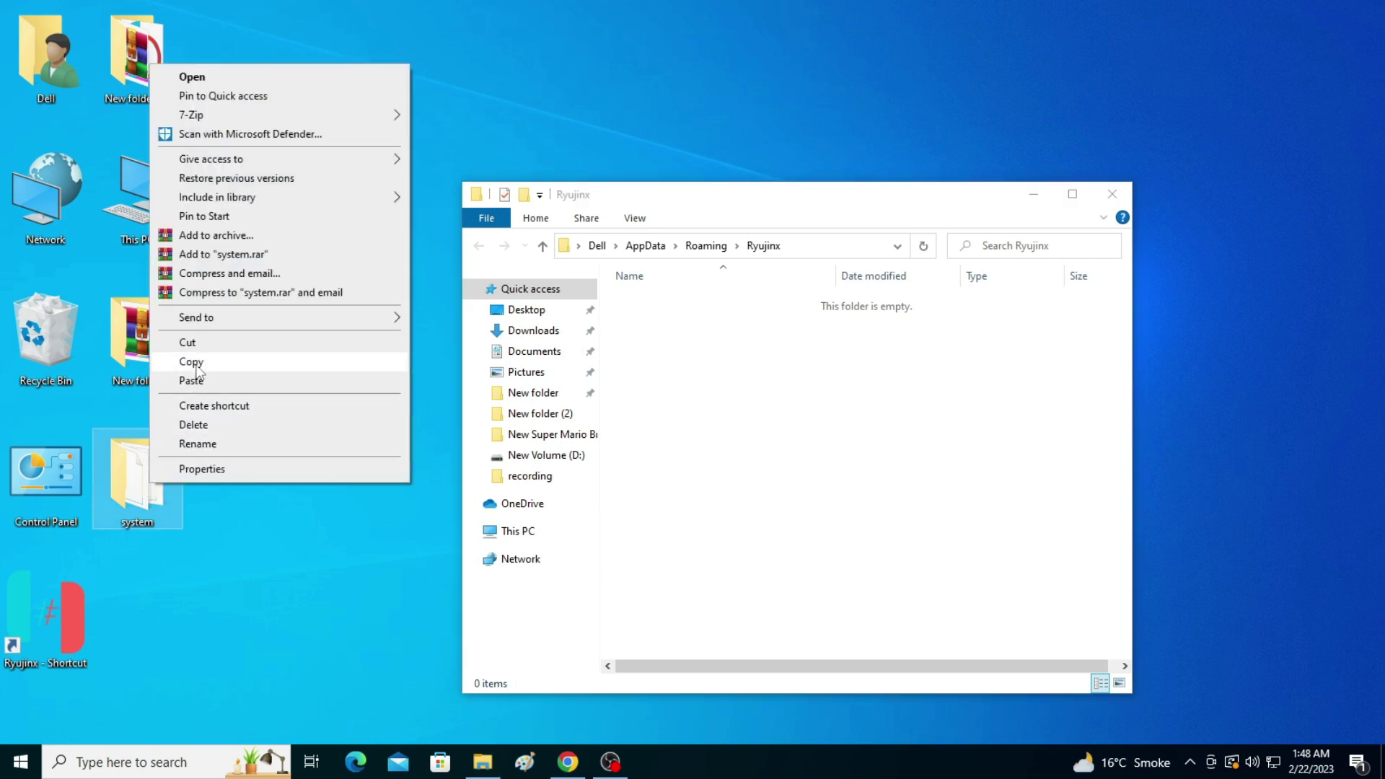
left_click(208, 349)
right_click(726, 425)
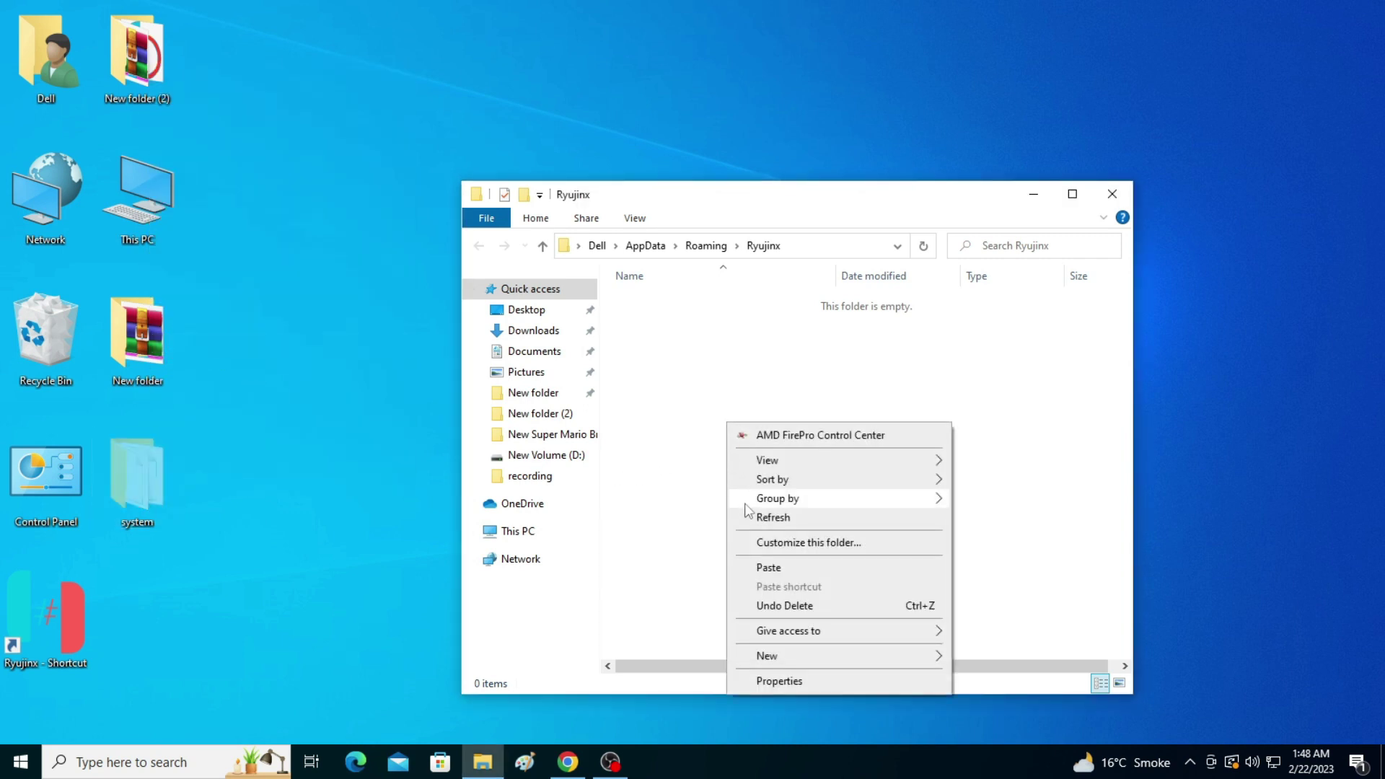
left_click(769, 567)
Delete Profiles.json from the restored system folder, keeping prod.keys, and close the folder window
double_click(655, 309)
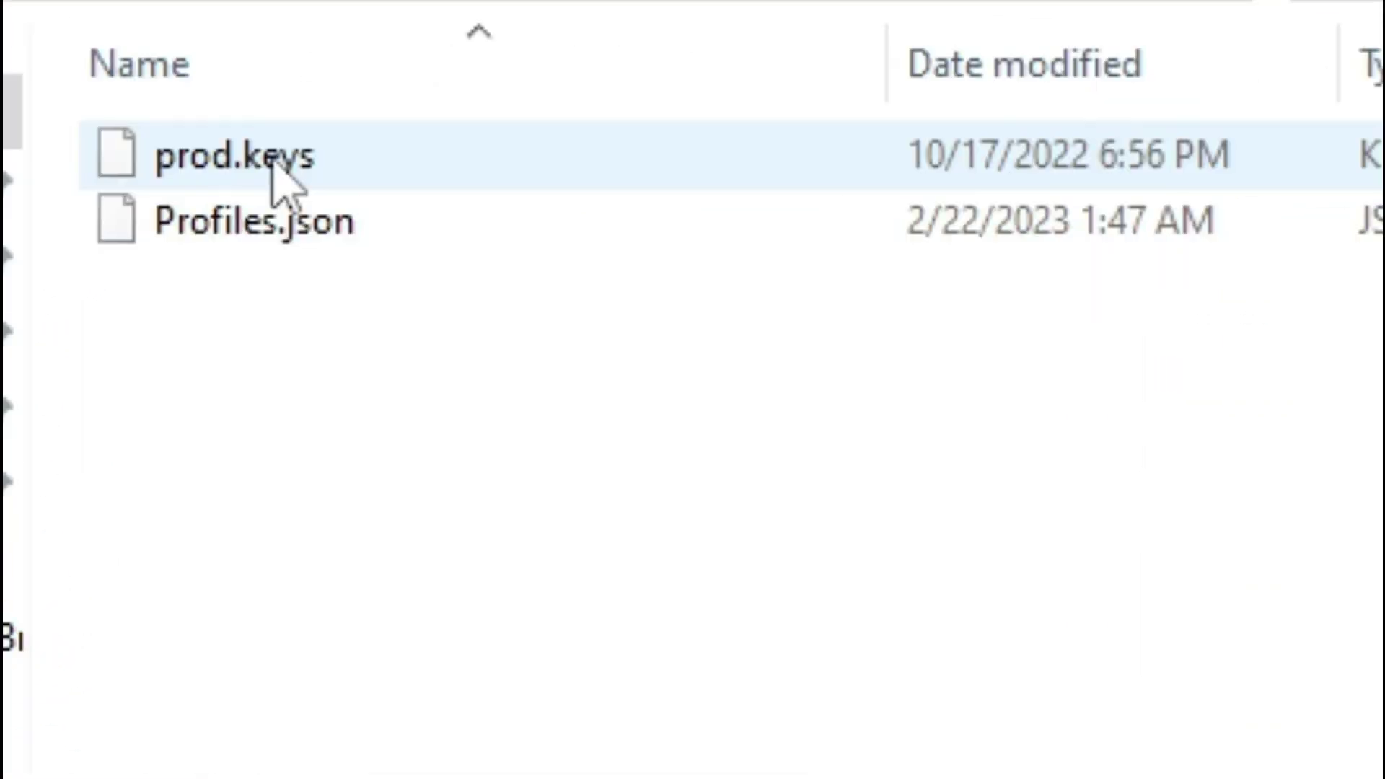
left_click(280, 227)
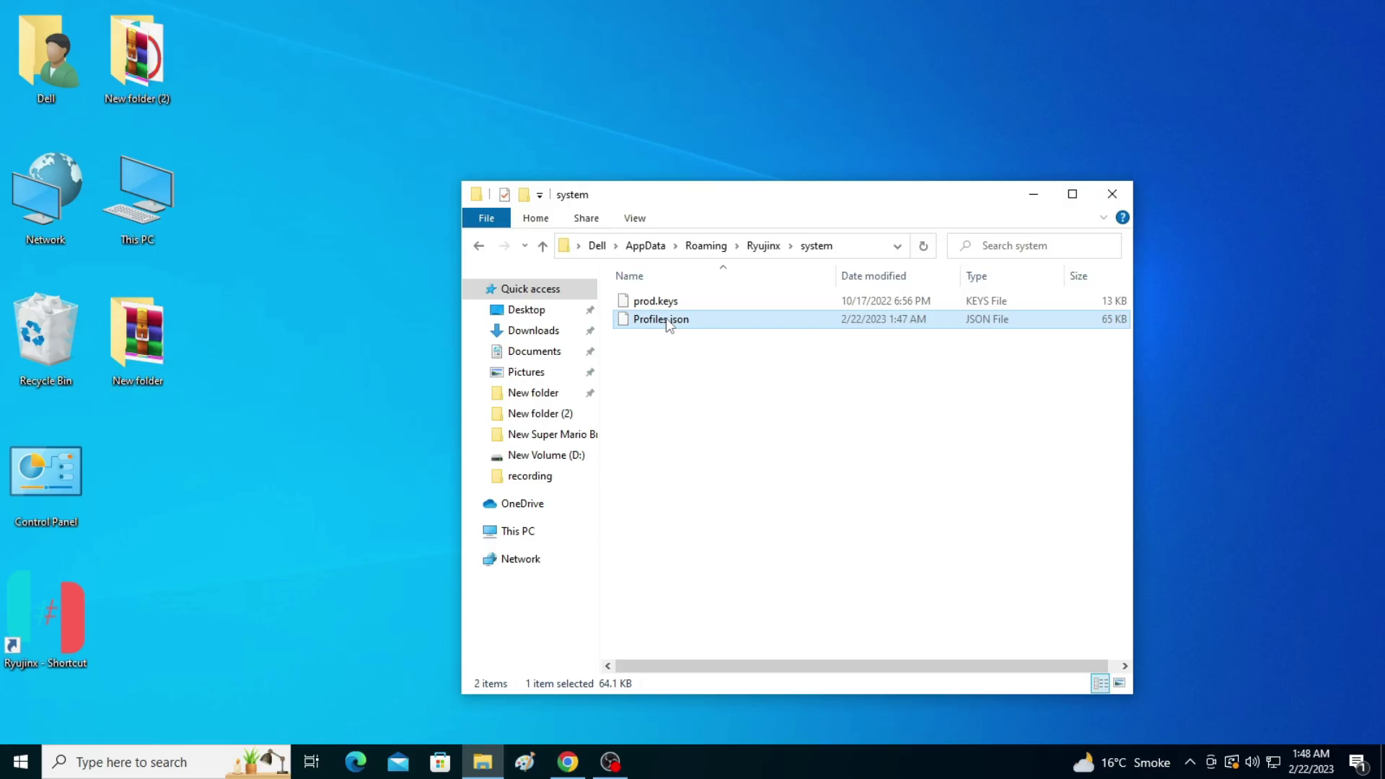
right_click(267, 217)
left_click(710, 640)
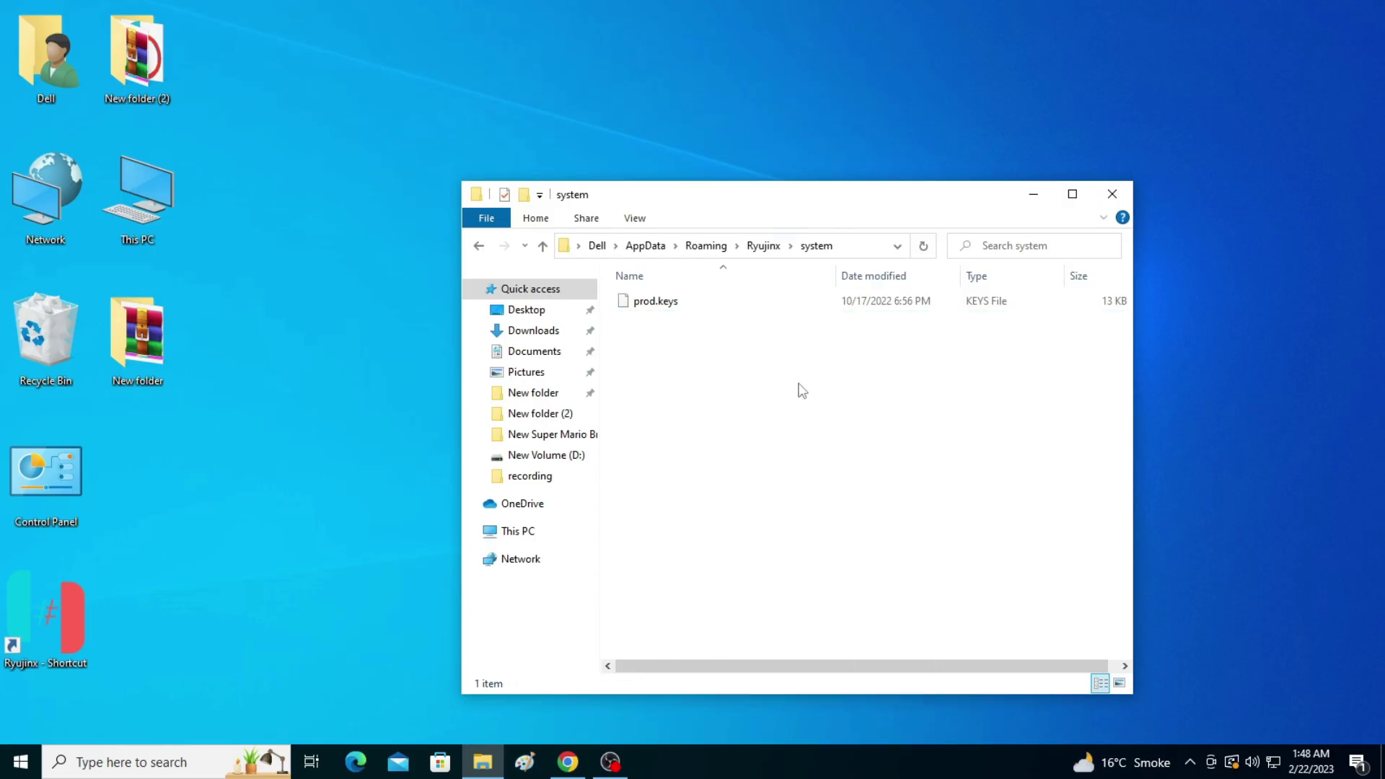
left_click(1111, 193)
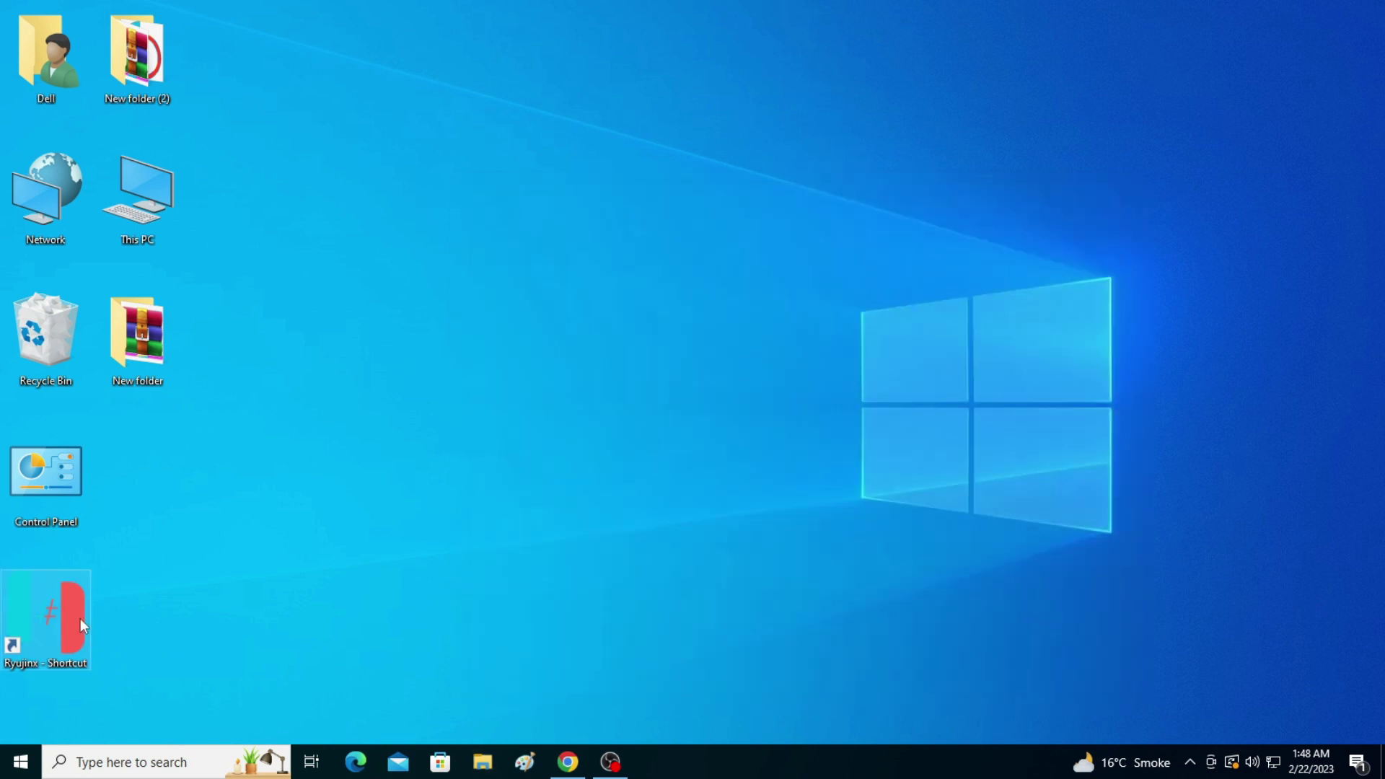
Launch Ryujinx from its desktop shortcut and accept Vulkan as the default graphics backend
right_click(63, 599)
left_click(124, 176)
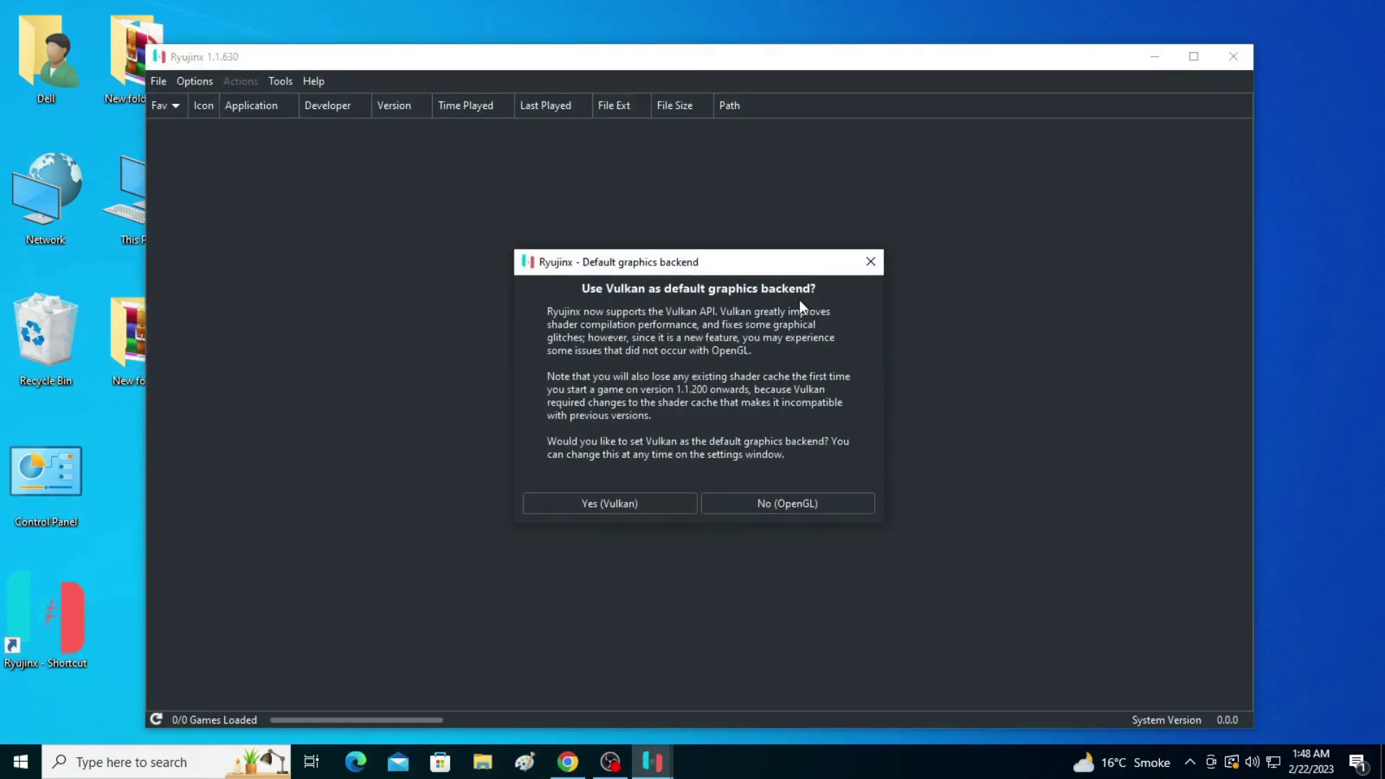
left_click(629, 503)
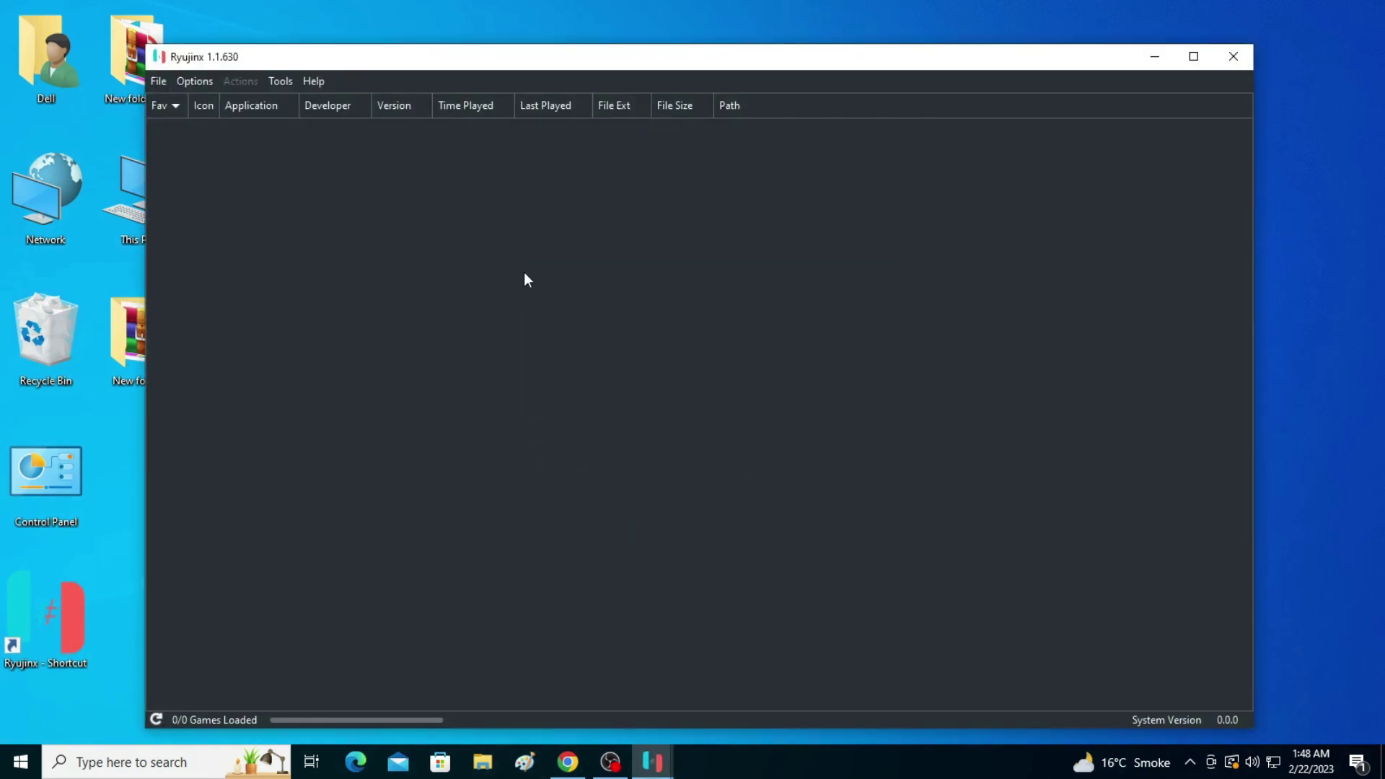
Open the firmware installation options in Ryujinx
left_click(281, 81)
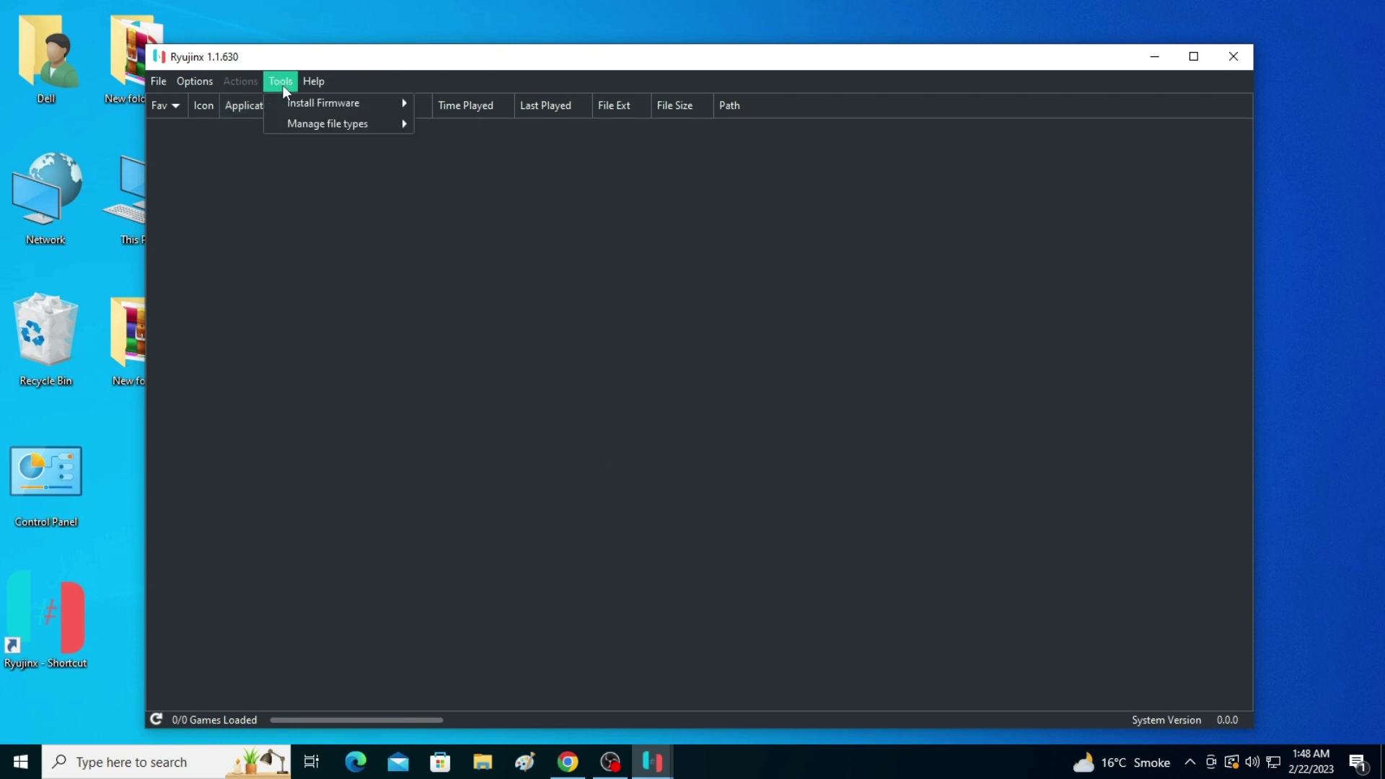
mouse_move(366, 106)
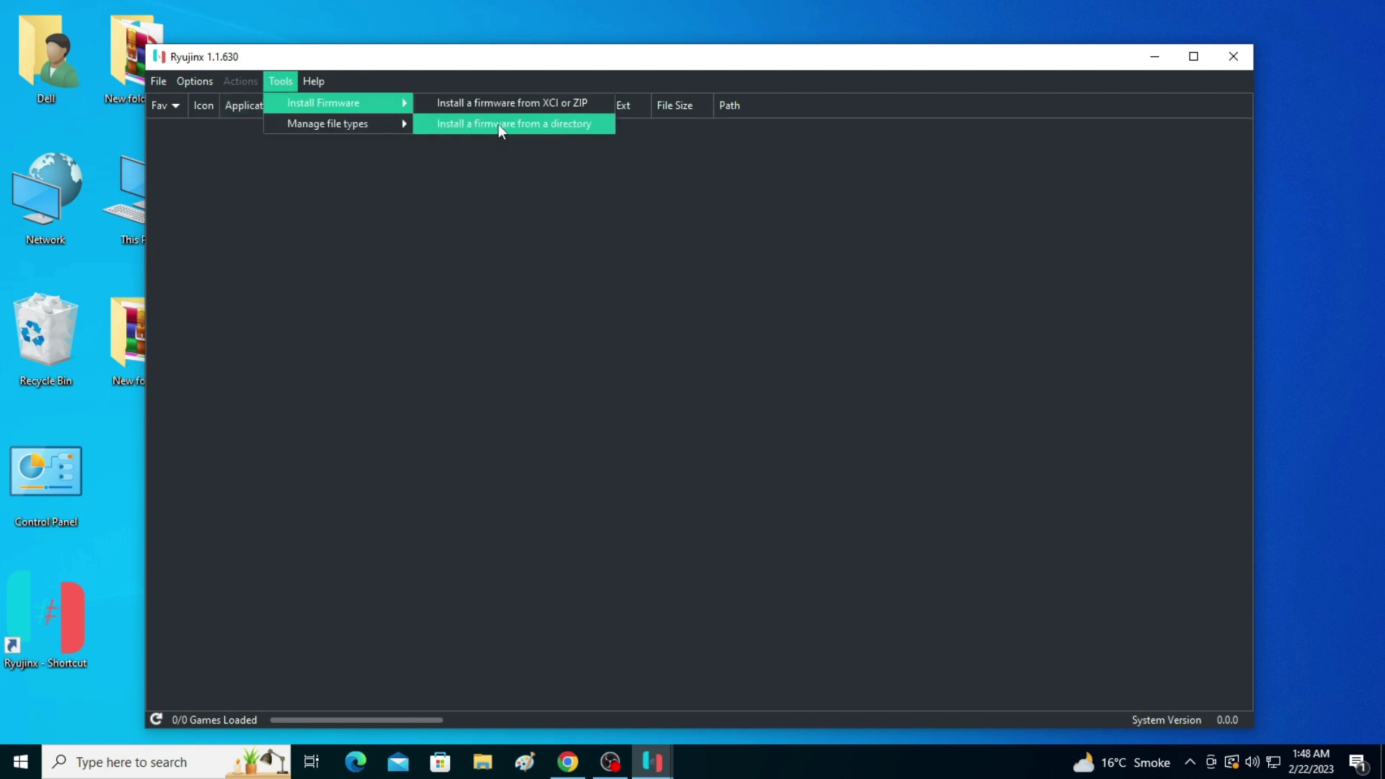